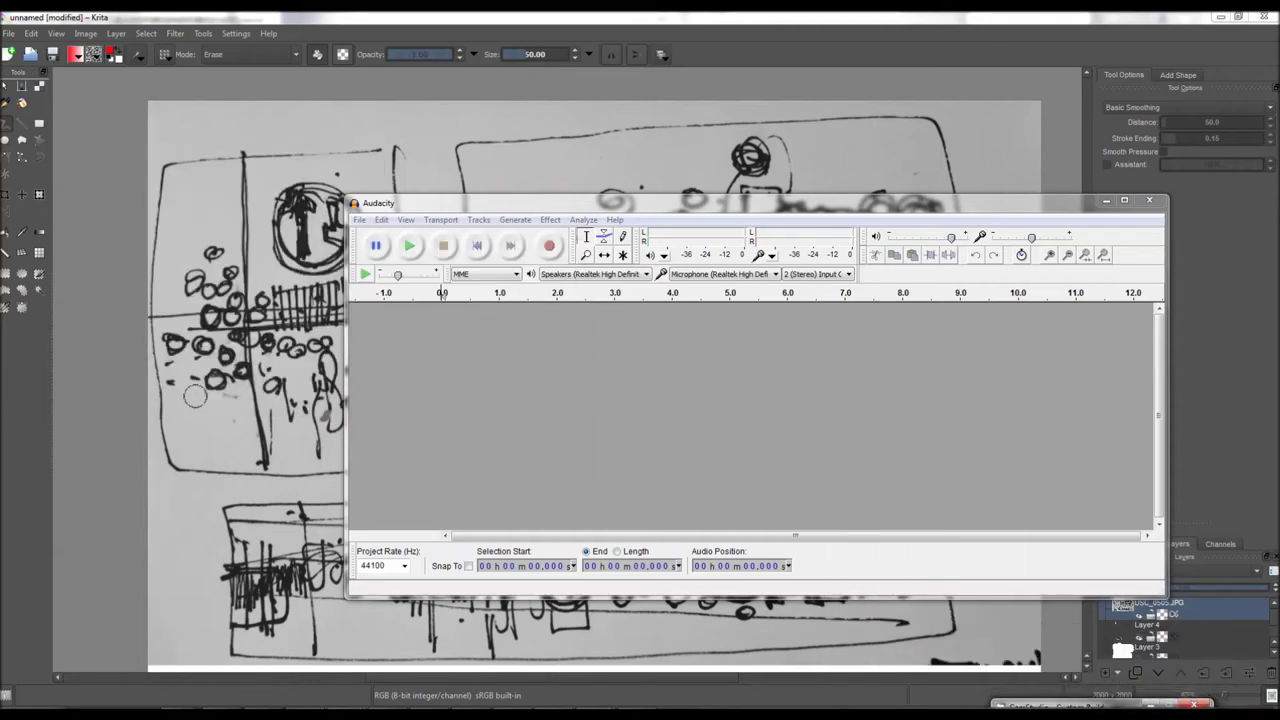
- Record a short narration clip in Audacity, then minimize it to reveal the Krita sketch
key(r)
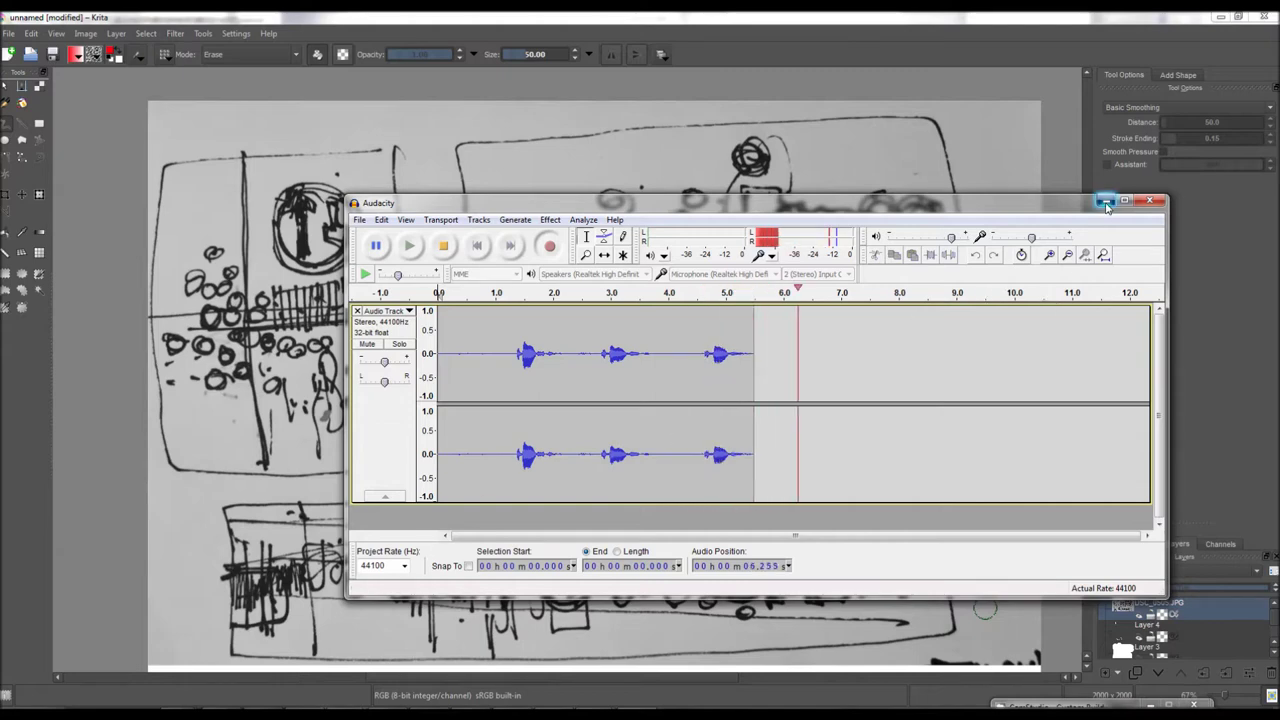
key(alt+Tab)
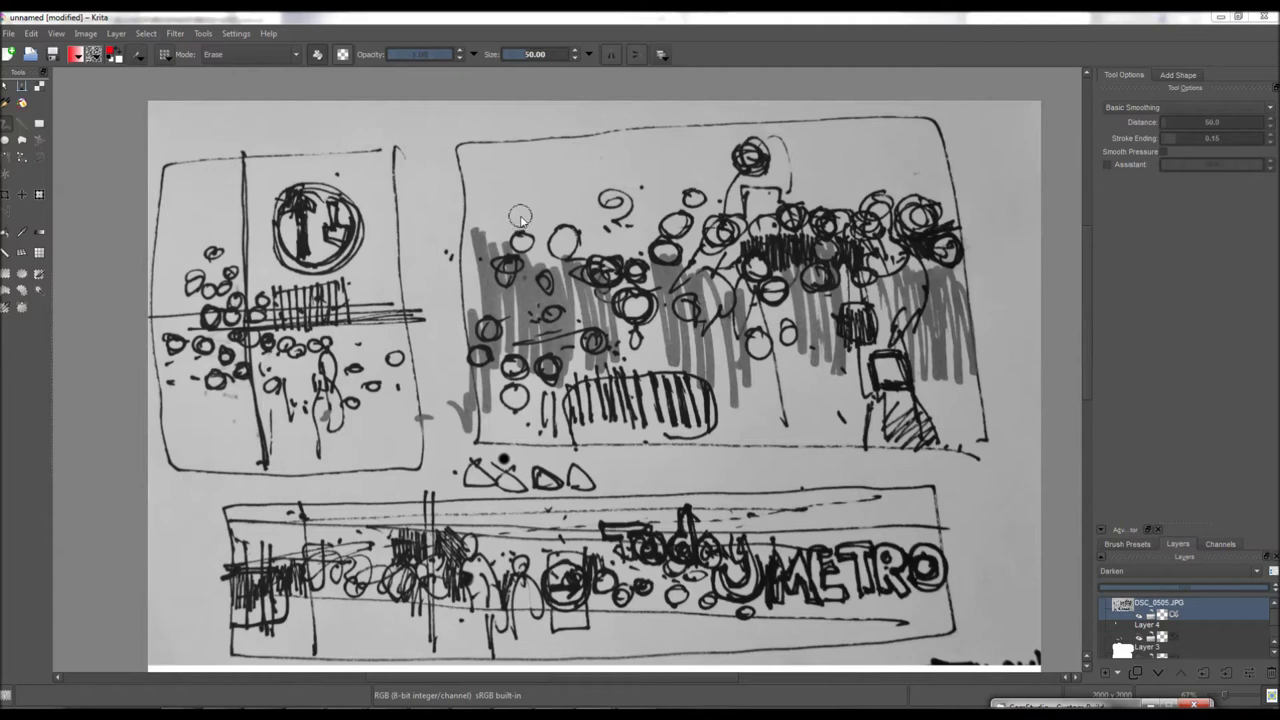
click(162, 56)
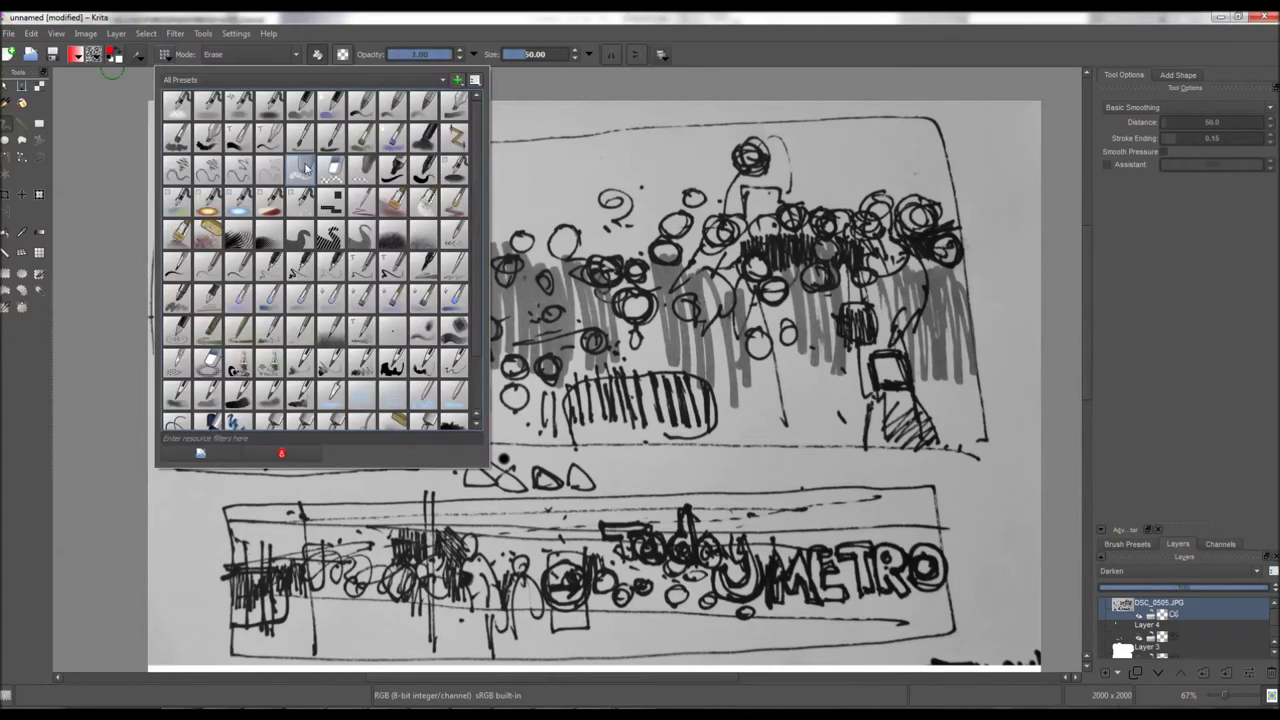
- Pick a smaller brush preset and whiten two head circles in the crowd panel
click(717, 158)
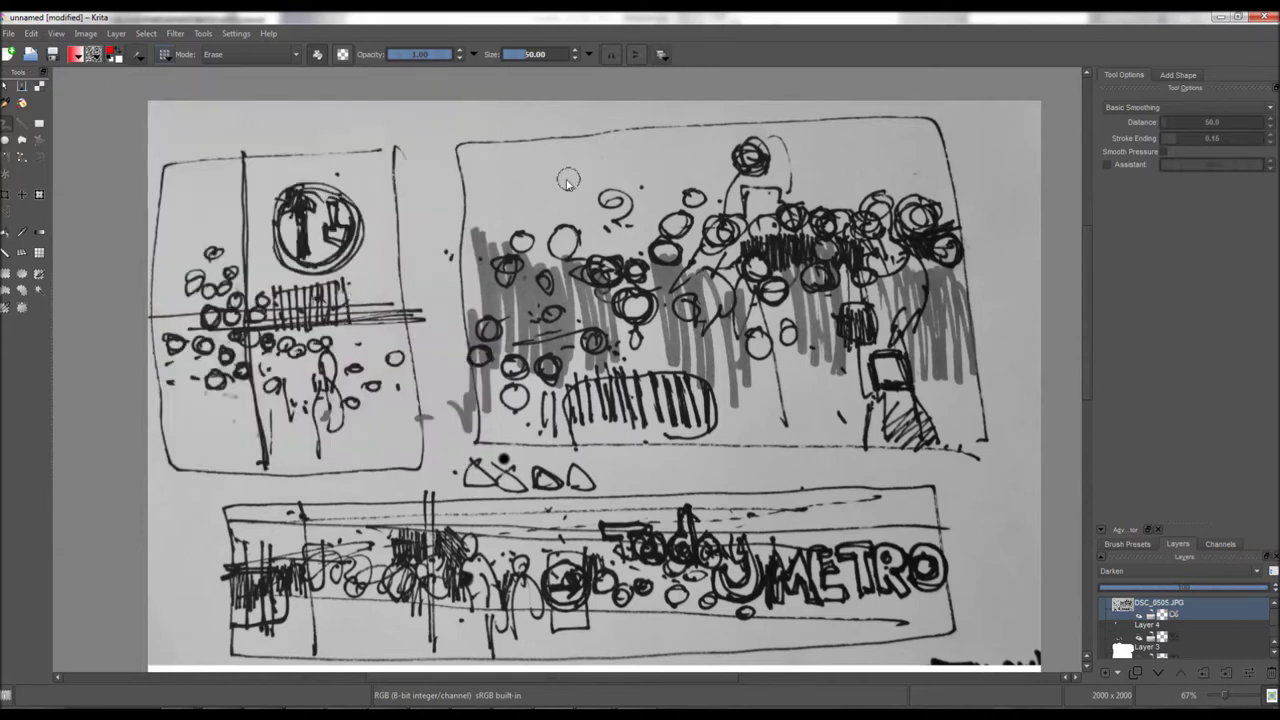
mouse_move(564, 256)
mouse_down()
mouse_move(566, 240)
mouse_move(530, 248)
mouse_move(558, 238)
mouse_up()
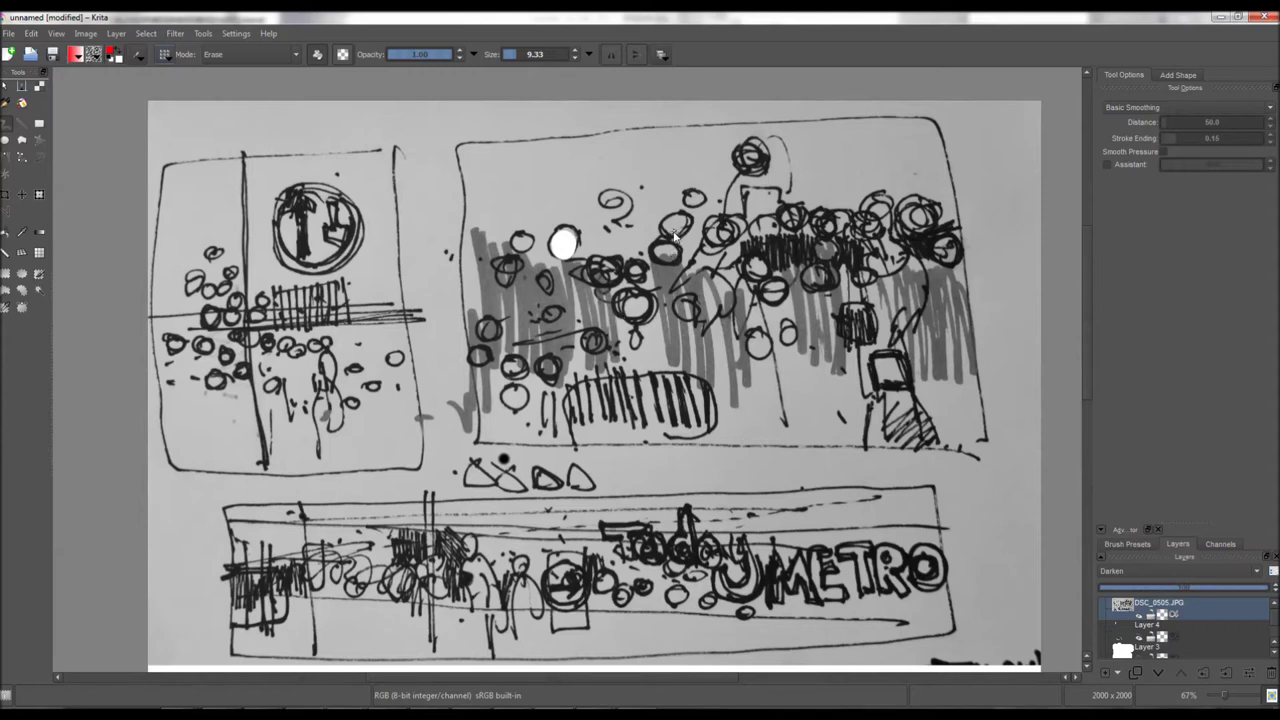
drag(675, 229, 694, 201)
- Whiten a hatching spot, the figure in the top-left roundel and four crowd head circles
drag(756, 276, 826, 253)
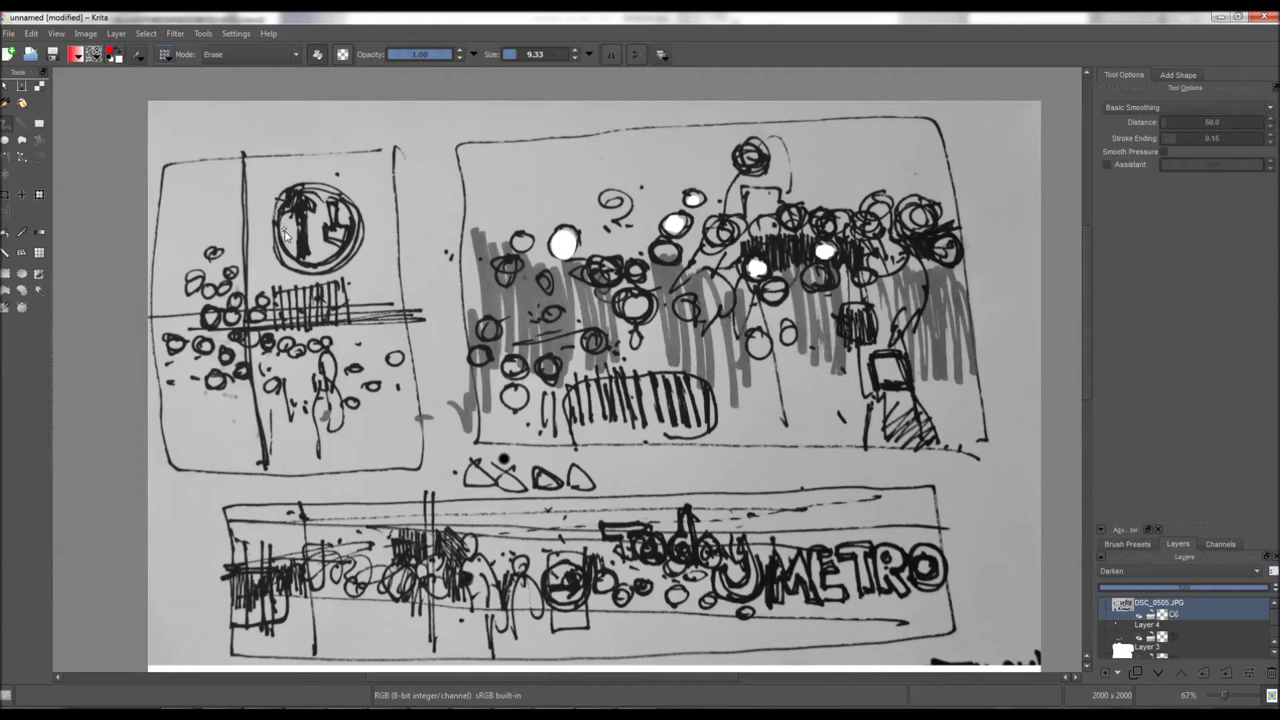
mouse_move(290, 233)
mouse_down()
mouse_move(315, 262)
mouse_move(328, 255)
mouse_move(313, 237)
mouse_move(320, 209)
mouse_move(311, 232)
mouse_move(317, 205)
mouse_move(350, 222)
mouse_move(327, 199)
mouse_move(311, 220)
mouse_move(335, 255)
mouse_move(293, 229)
mouse_up()
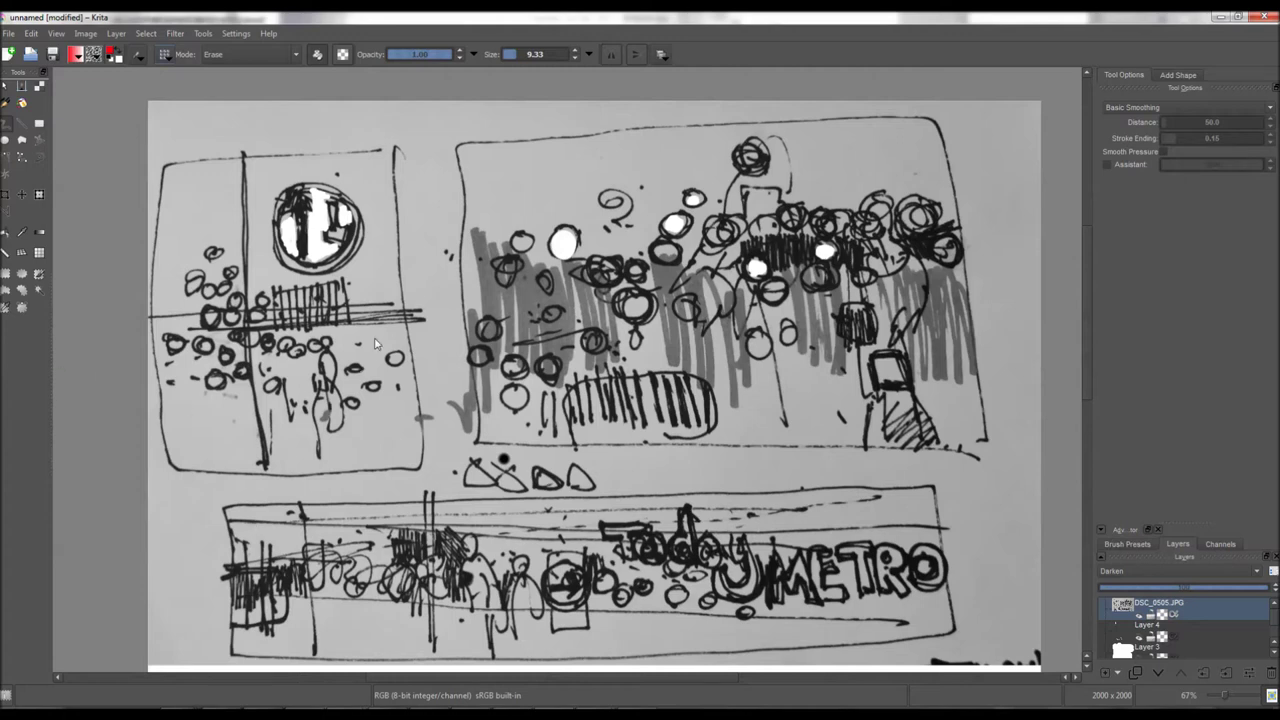
drag(518, 410, 512, 392)
drag(786, 333, 790, 344)
drag(862, 272, 864, 276)
mouse_move(884, 213)
mouse_down()
mouse_move(866, 216)
mouse_move(886, 216)
mouse_up()
- Whiten the small top circle, a lower head, several left-panel circles and the T of 'Today'
drag(761, 172, 752, 162)
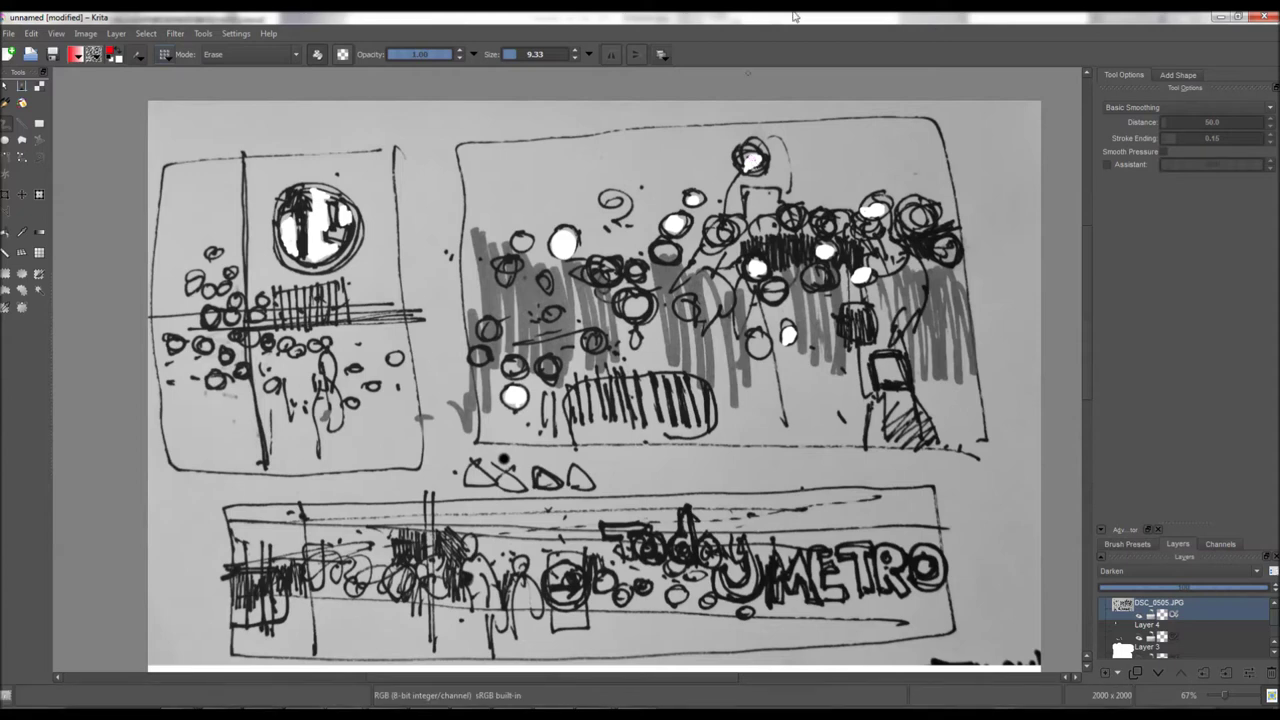
drag(760, 172, 752, 160)
drag(327, 366, 318, 346)
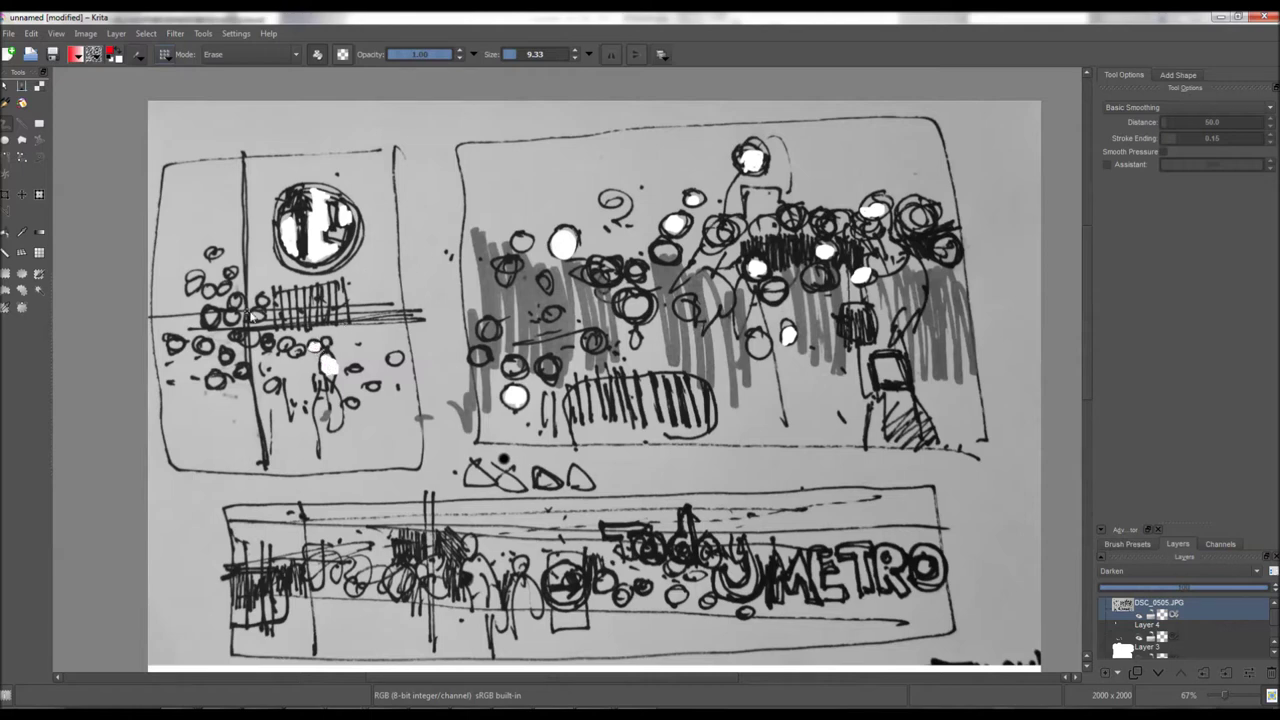
drag(258, 318, 262, 312)
drag(205, 292, 193, 286)
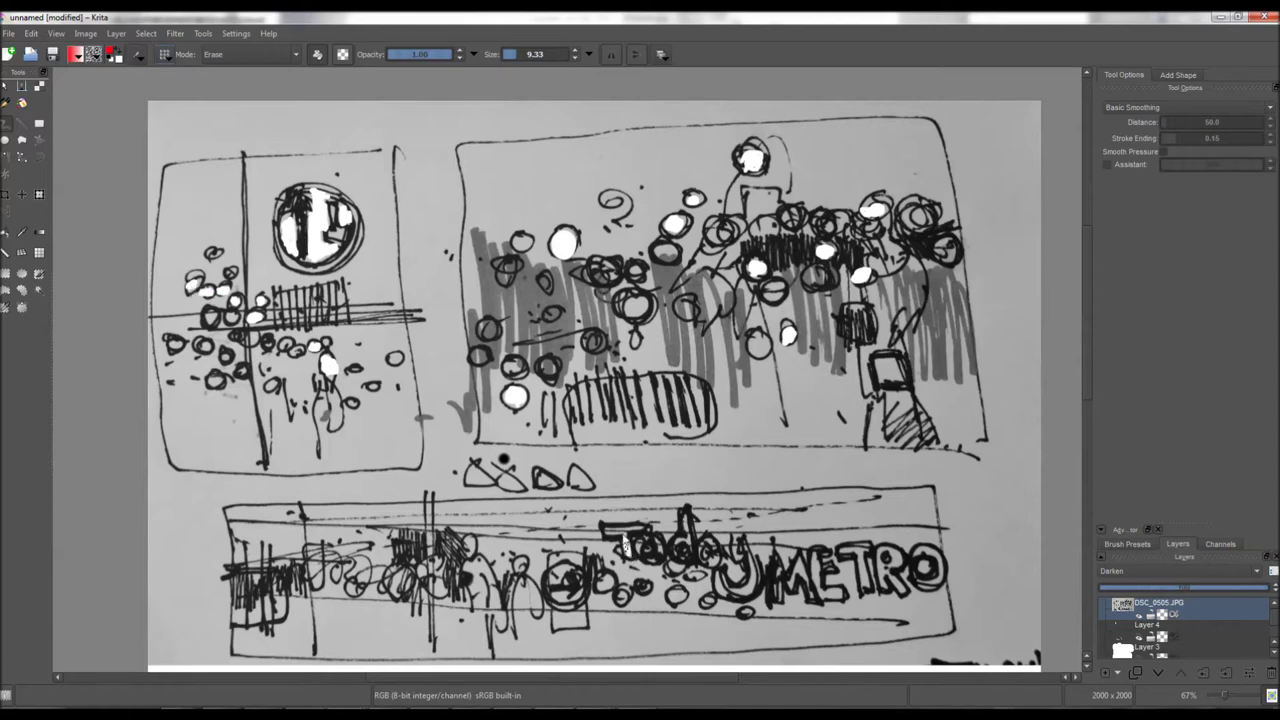
mouse_move(628, 538)
mouse_down()
mouse_move(608, 538)
mouse_move(642, 541)
mouse_move(648, 562)
mouse_move(666, 543)
mouse_move(690, 544)
mouse_move(678, 550)
mouse_move(688, 558)
mouse_up()
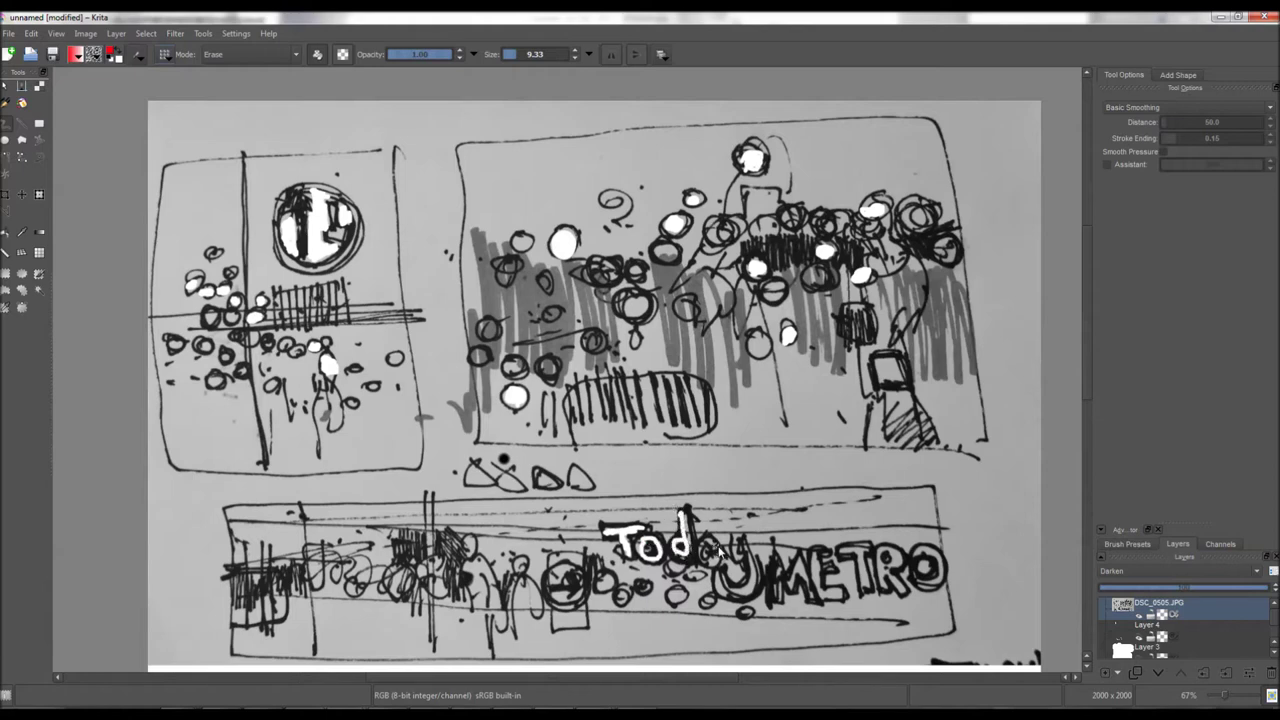
- Whiten the rest of 'Today' and the 'METRO' letters, plus two heads in the banner
mouse_move(718, 551)
mouse_down()
mouse_move(712, 562)
mouse_move(726, 549)
mouse_move(746, 562)
mouse_move(754, 606)
mouse_move(736, 600)
mouse_move(728, 572)
mouse_move(778, 606)
mouse_move(773, 568)
mouse_move(792, 602)
mouse_move(804, 556)
mouse_move(812, 612)
mouse_move(840, 600)
mouse_move(812, 590)
mouse_move(814, 564)
mouse_move(812, 586)
mouse_move(826, 556)
mouse_move(836, 584)
mouse_up()
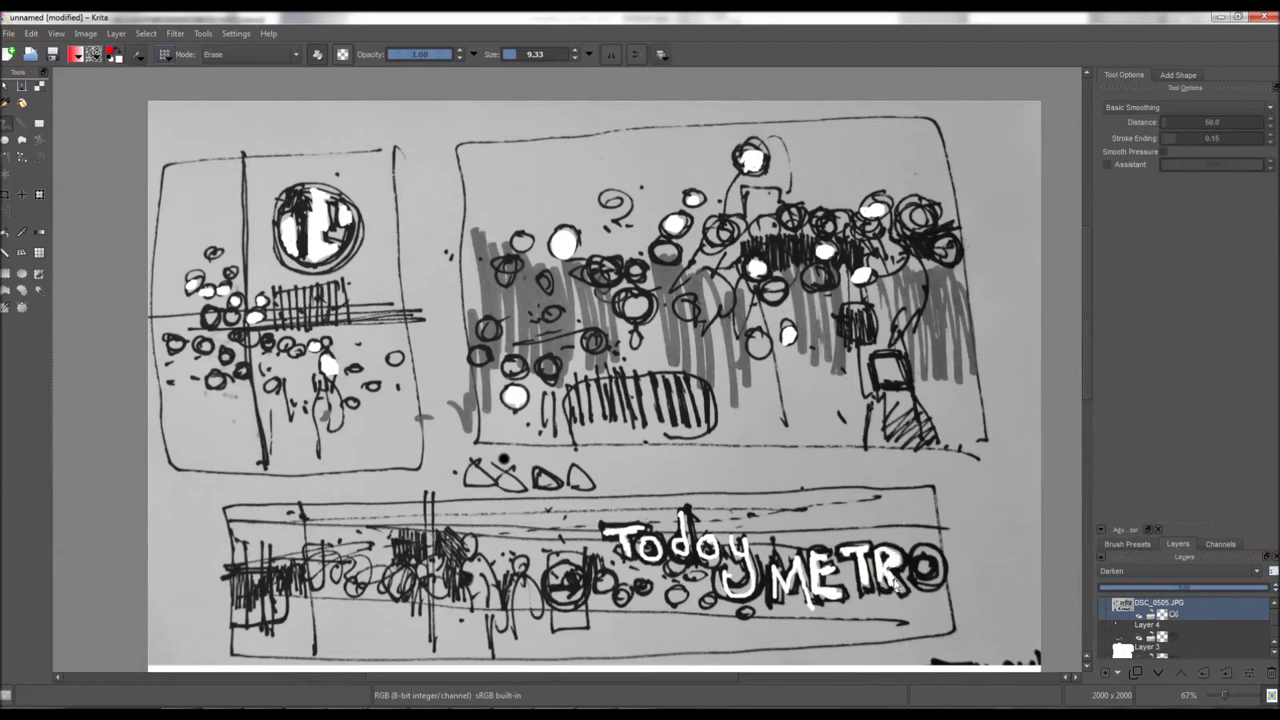
mouse_move(912, 562)
mouse_down()
mouse_move(938, 562)
mouse_move(938, 596)
mouse_move(912, 588)
mouse_move(940, 575)
mouse_up()
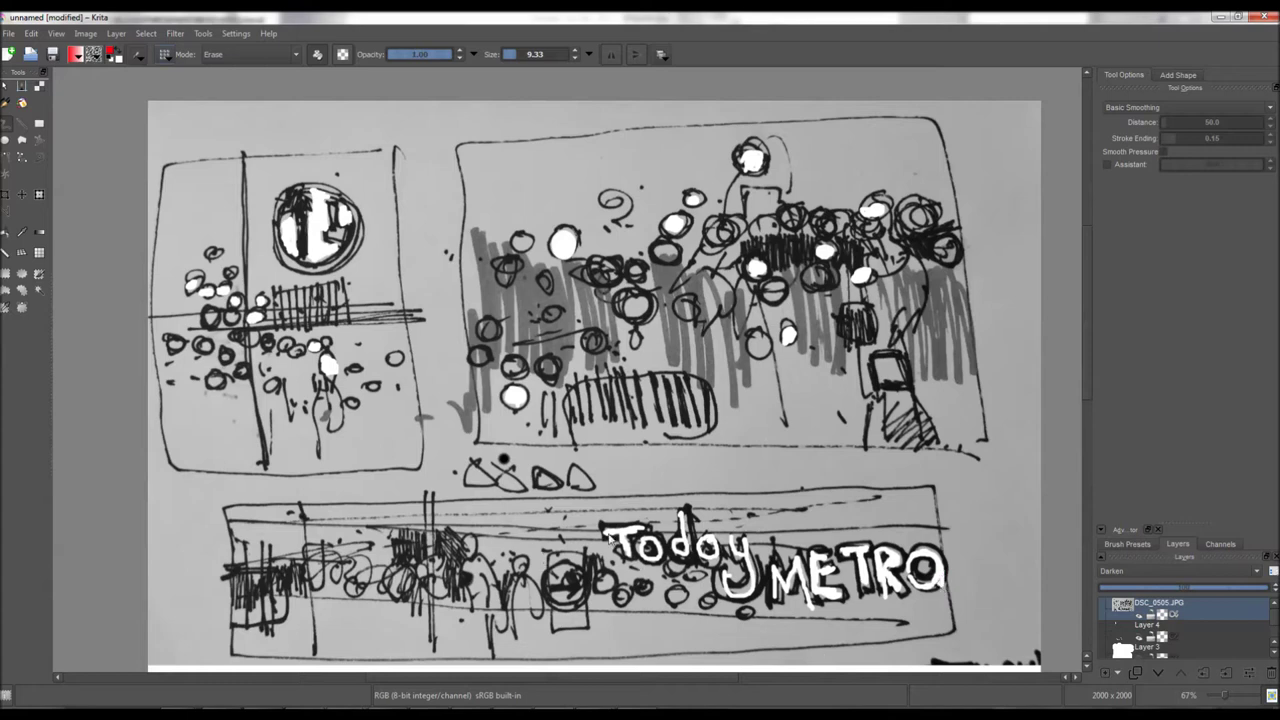
mouse_move(517, 546)
mouse_down()
mouse_move(521, 570)
mouse_move(470, 542)
mouse_up()
drag(392, 588, 384, 578)
- Whiten more left-panel circles and a dark curve, plus two heads in the crowd
click(476, 690)
drag(212, 316, 212, 334)
drag(295, 400, 213, 388)
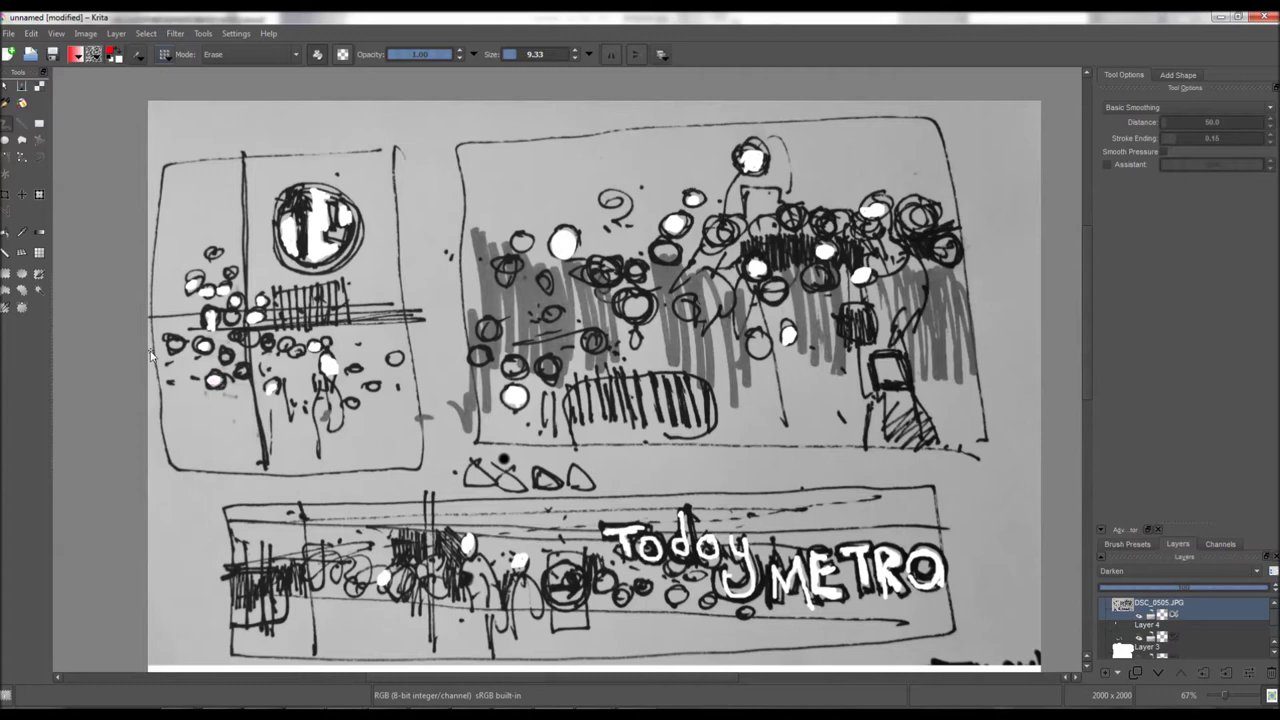
drag(172, 342, 180, 348)
drag(488, 331, 487, 333)
drag(764, 355, 758, 347)
- Paint two outlined heads white and whiten the banner's round sign and the dark box interior
drag(715, 233, 738, 232)
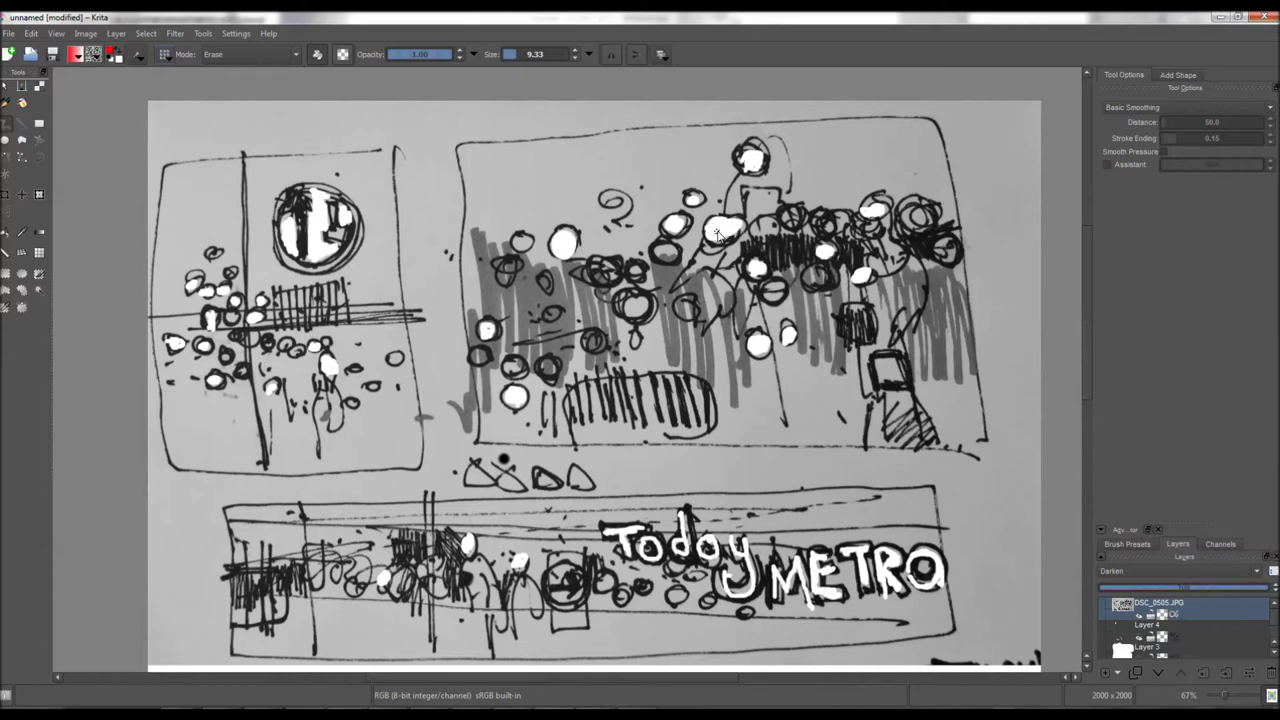
mouse_move(692, 312)
mouse_down()
mouse_move(636, 304)
mouse_move(630, 316)
mouse_move(640, 289)
mouse_up()
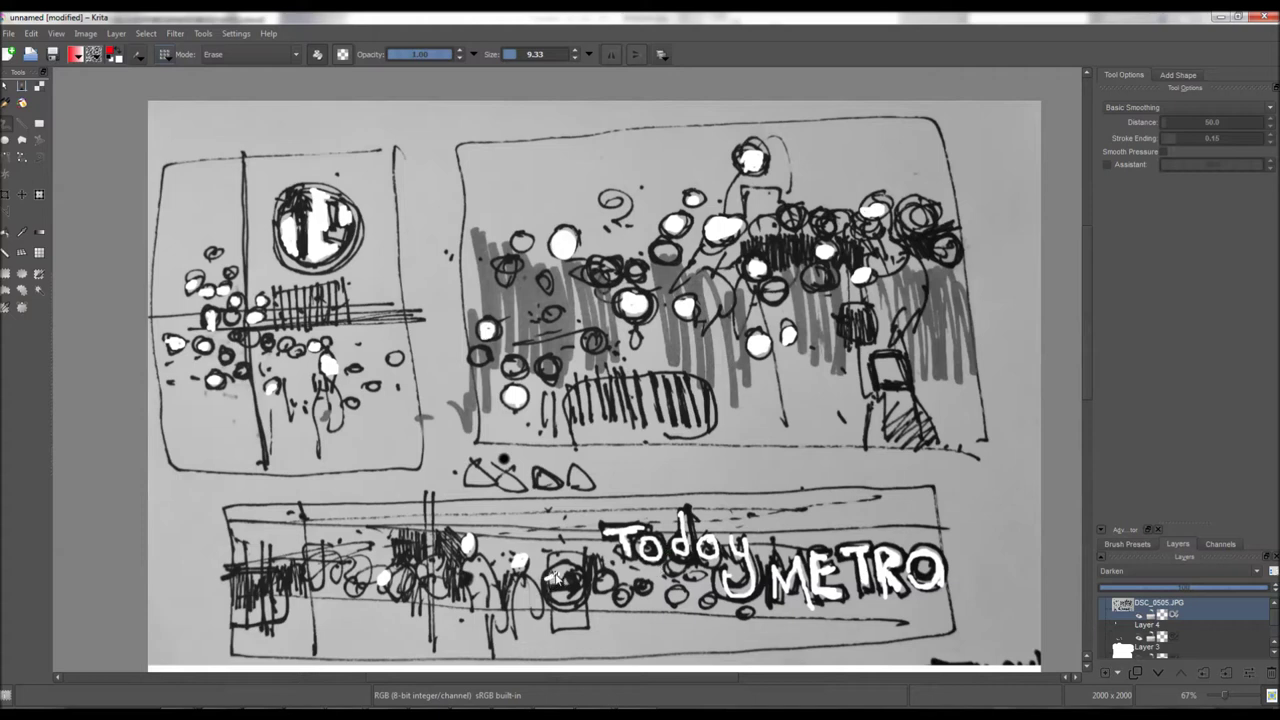
mouse_move(557, 575)
mouse_down()
mouse_move(577, 578)
mouse_move(580, 596)
mouse_move(558, 603)
mouse_move(577, 600)
mouse_up()
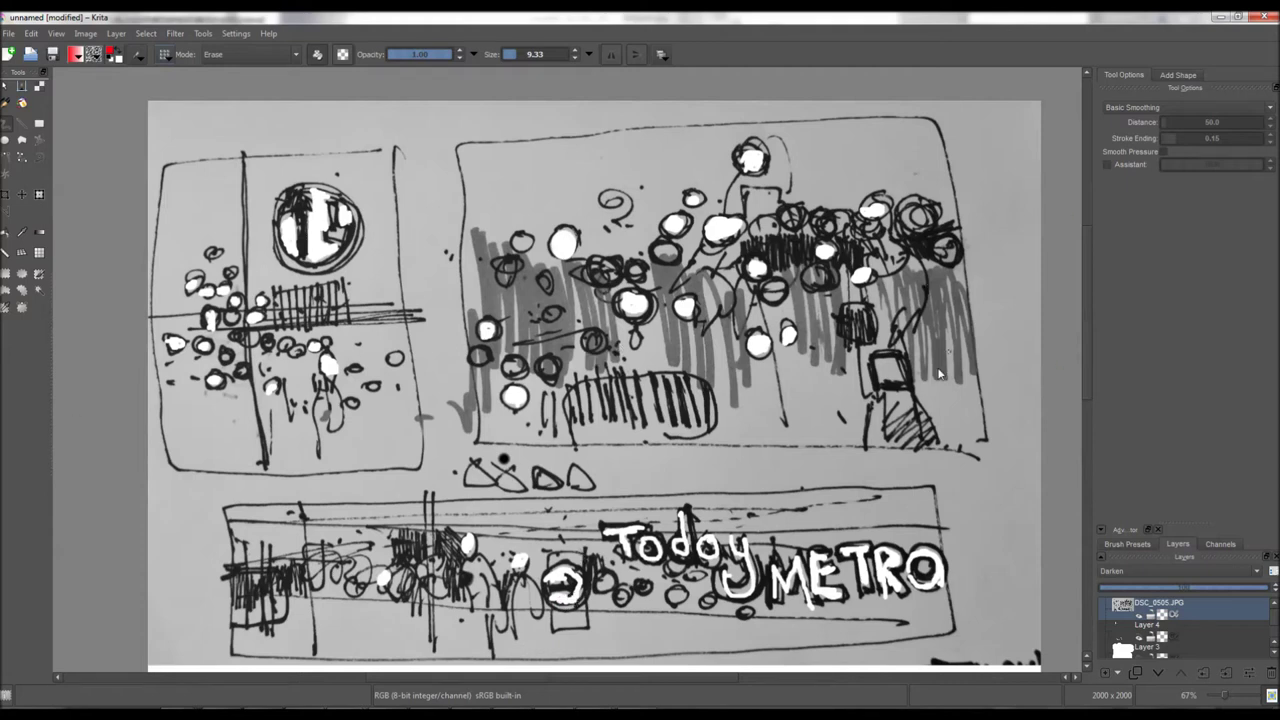
drag(890, 404, 882, 366)
mouse_move(878, 366)
mouse_down()
mouse_move(896, 370)
mouse_move(888, 381)
mouse_up()
click(75, 54)
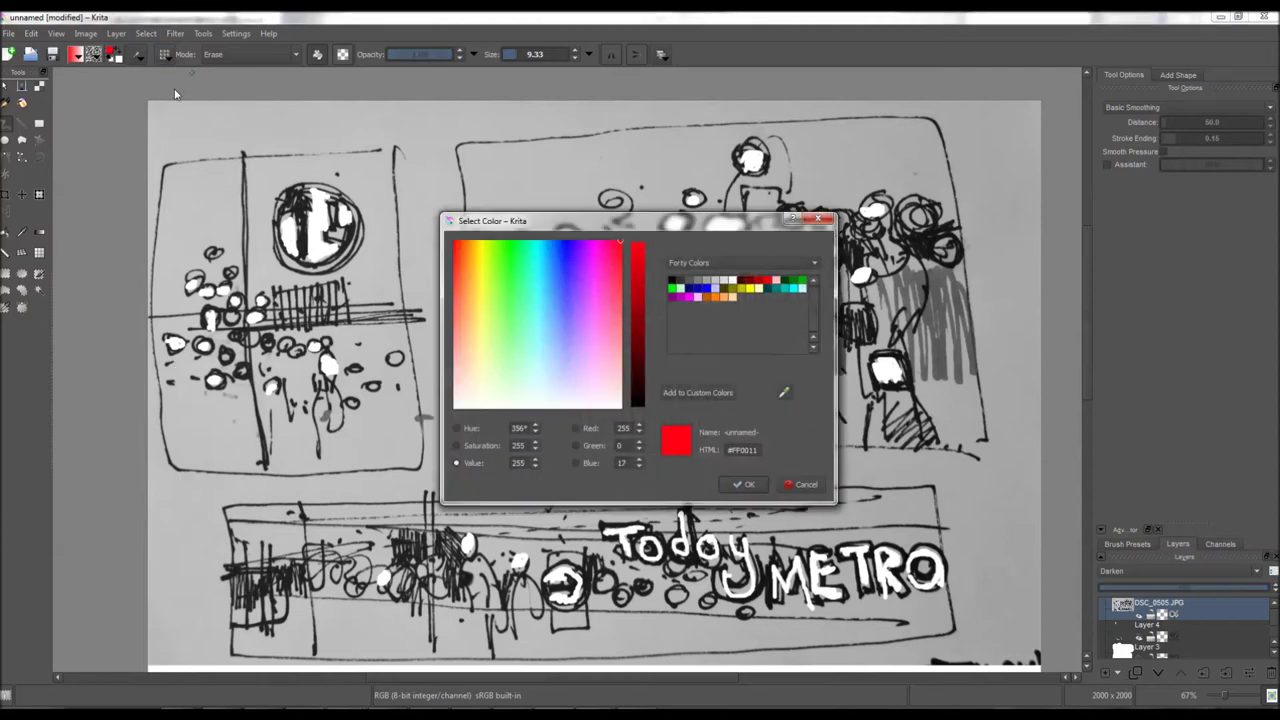
- Change the painting colour from red to soft blue #667CE7 in the Select Color dialog
drag(565, 228, 637, 224)
click(638, 240)
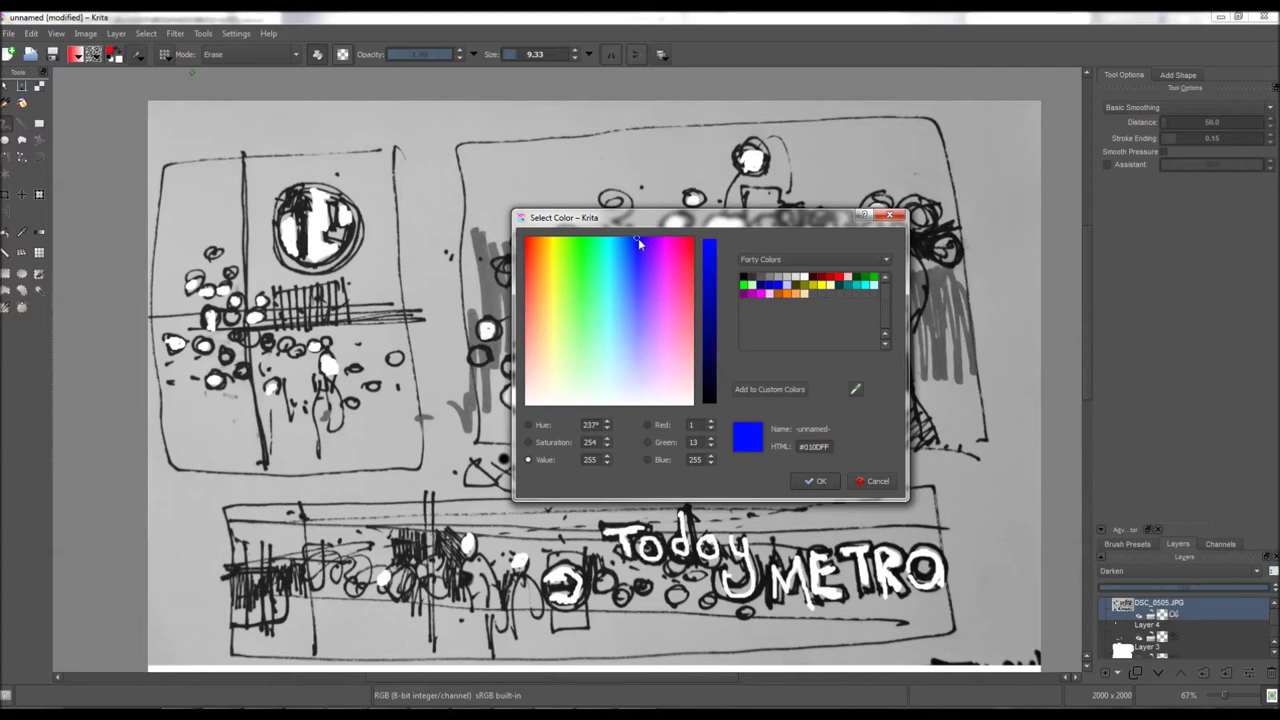
click(710, 248)
click(714, 253)
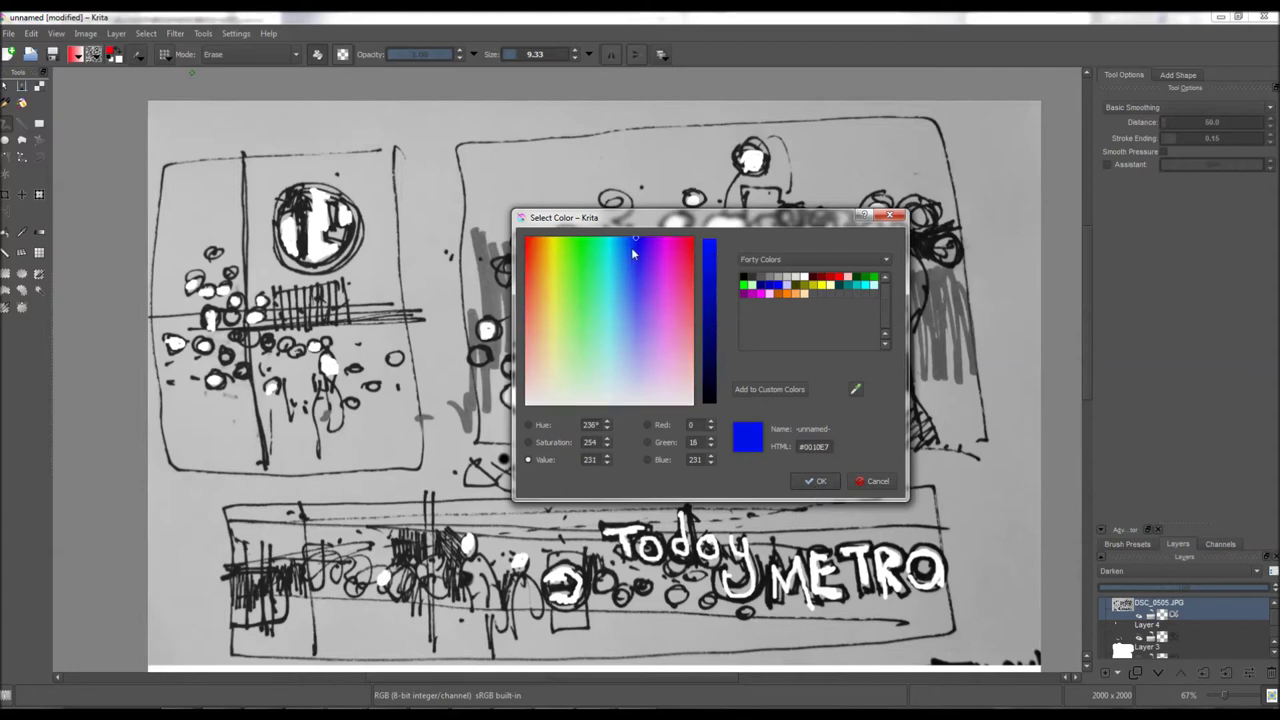
drag(631, 247, 629, 259)
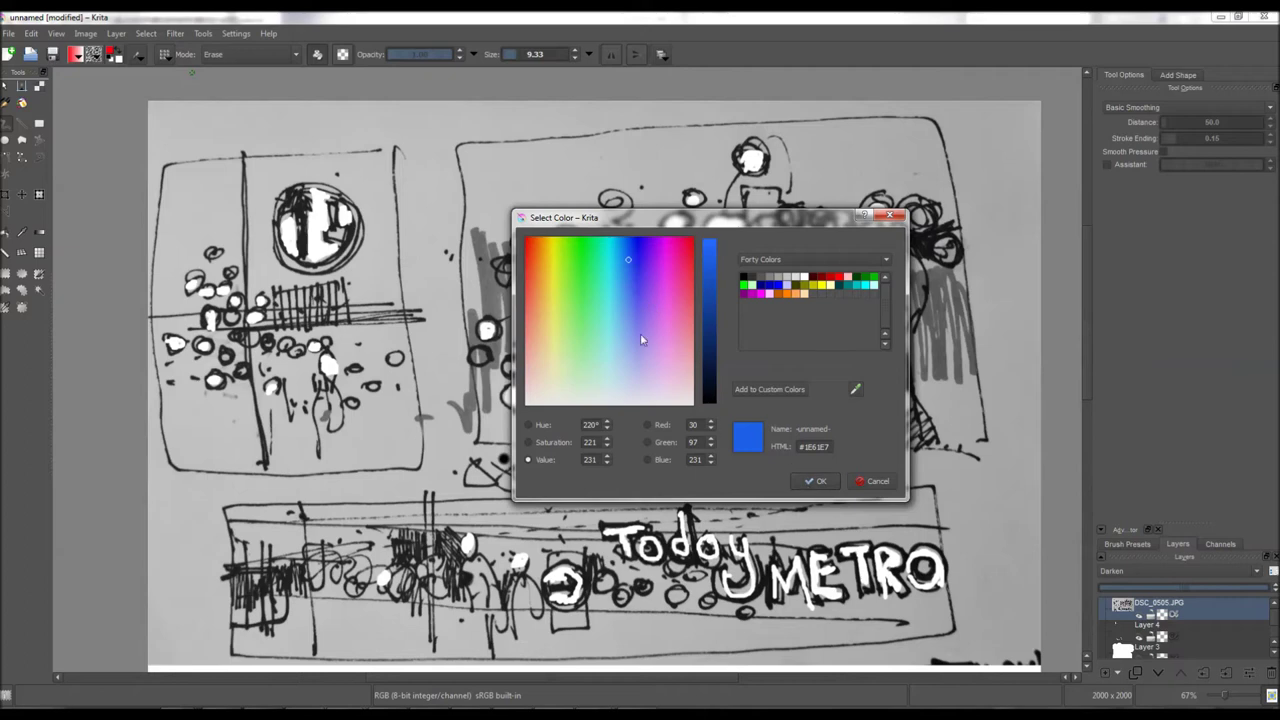
click(621, 274)
mouse_move(624, 286)
mouse_down()
mouse_move(623, 274)
mouse_move(628, 325)
mouse_move(636, 318)
mouse_up()
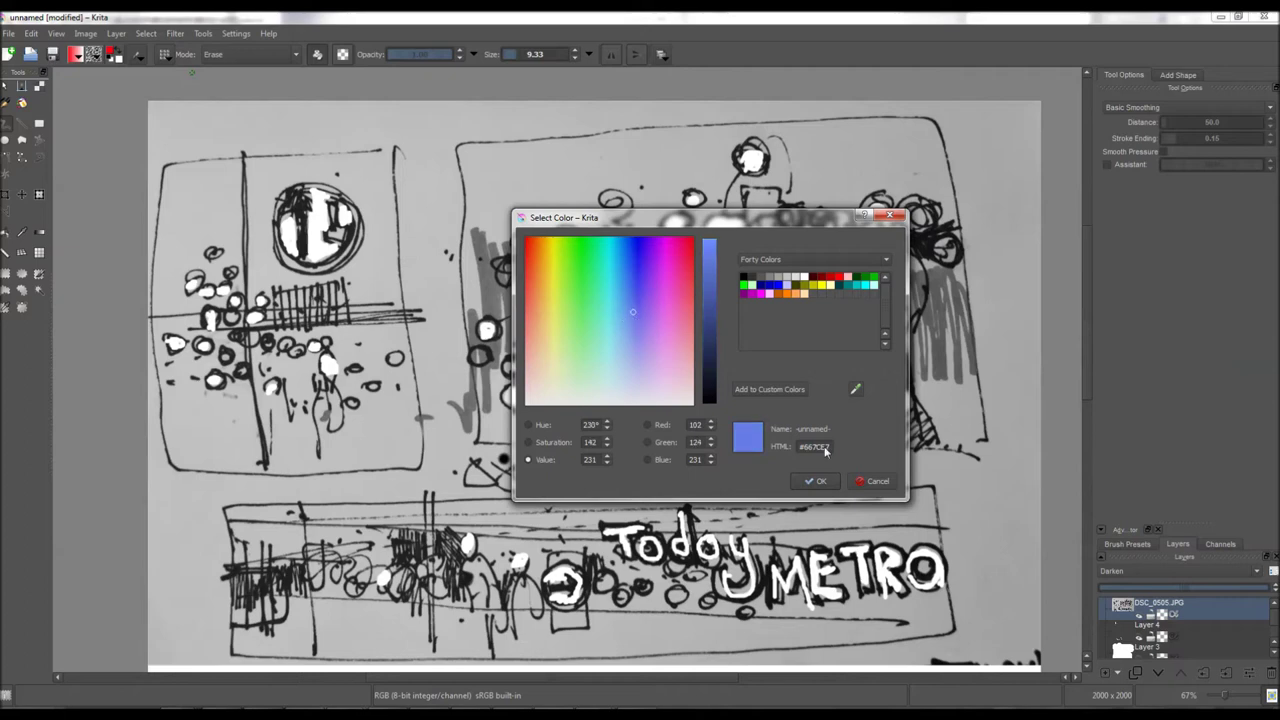
click(816, 481)
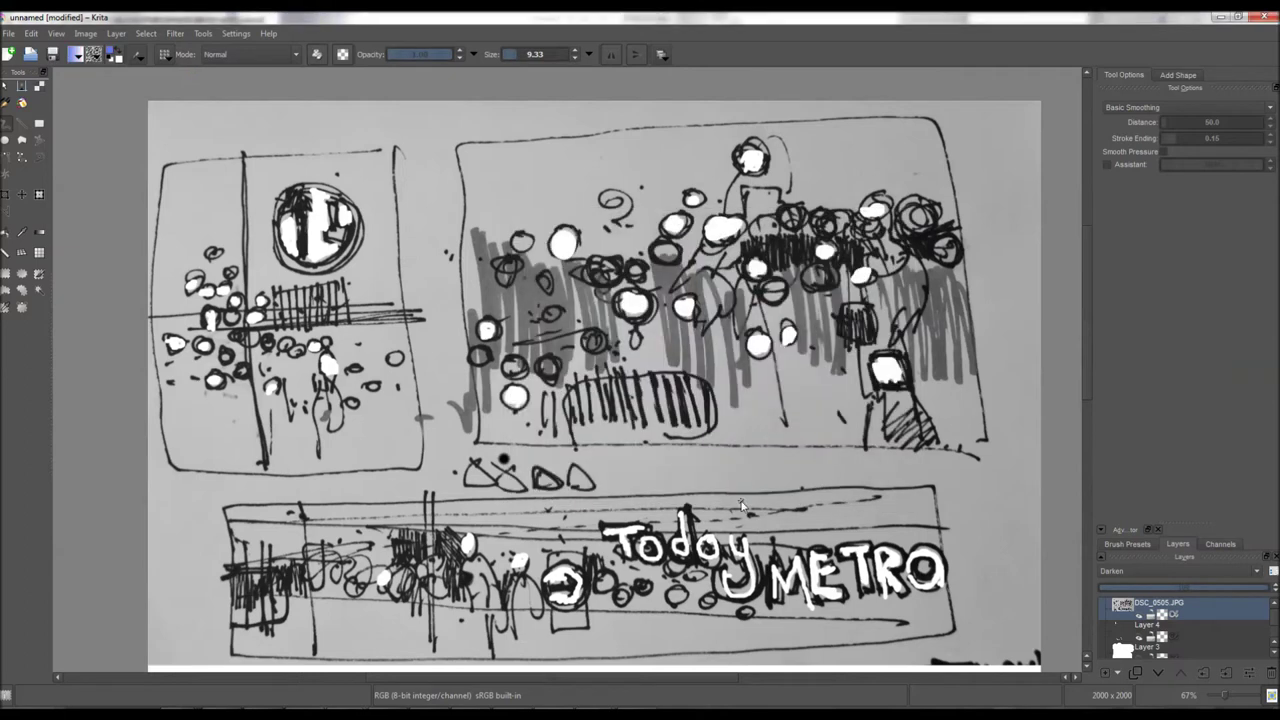
- Dab blue on a crowd head, two left-panel spots, and three figures in the lower banner
mouse_move(764, 289)
mouse_down()
mouse_move(776, 294)
mouse_move(772, 284)
mouse_up()
mouse_move(397, 360)
mouse_down()
mouse_move(354, 371)
mouse_move(377, 390)
mouse_move(353, 404)
mouse_up()
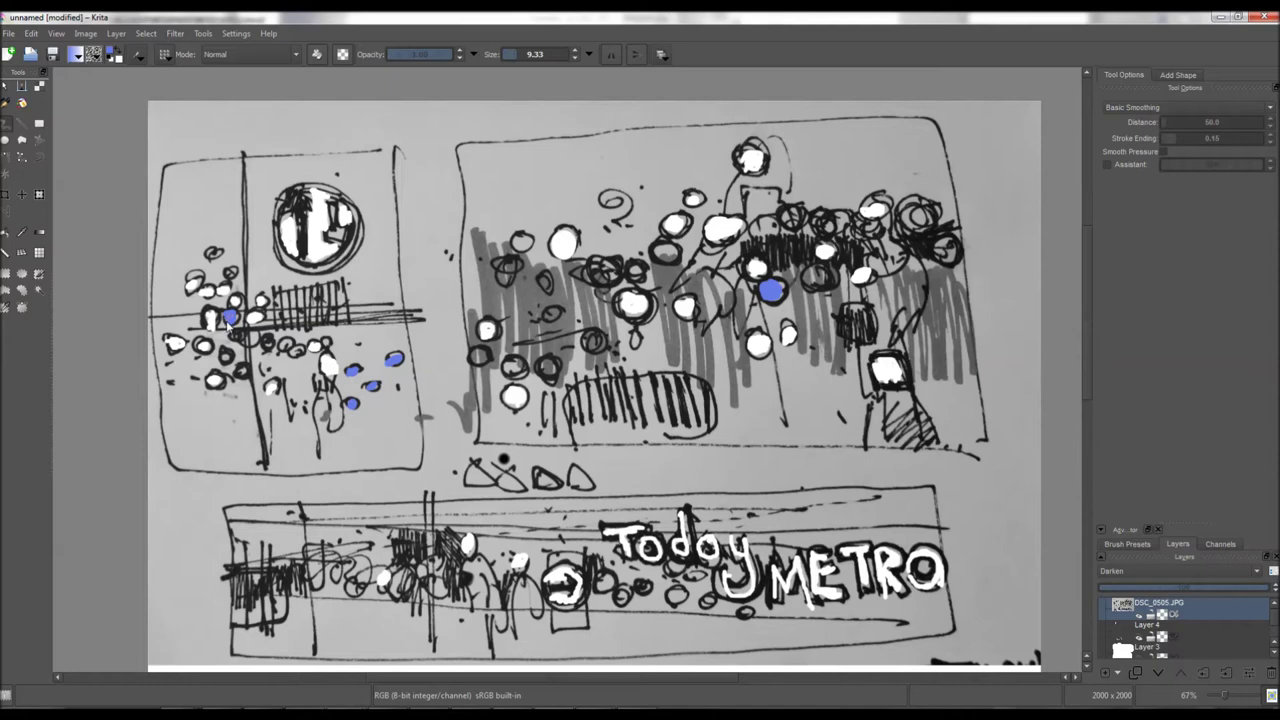
drag(225, 354, 227, 357)
mouse_move(537, 603)
mouse_down()
mouse_move(526, 593)
mouse_move(531, 606)
mouse_up()
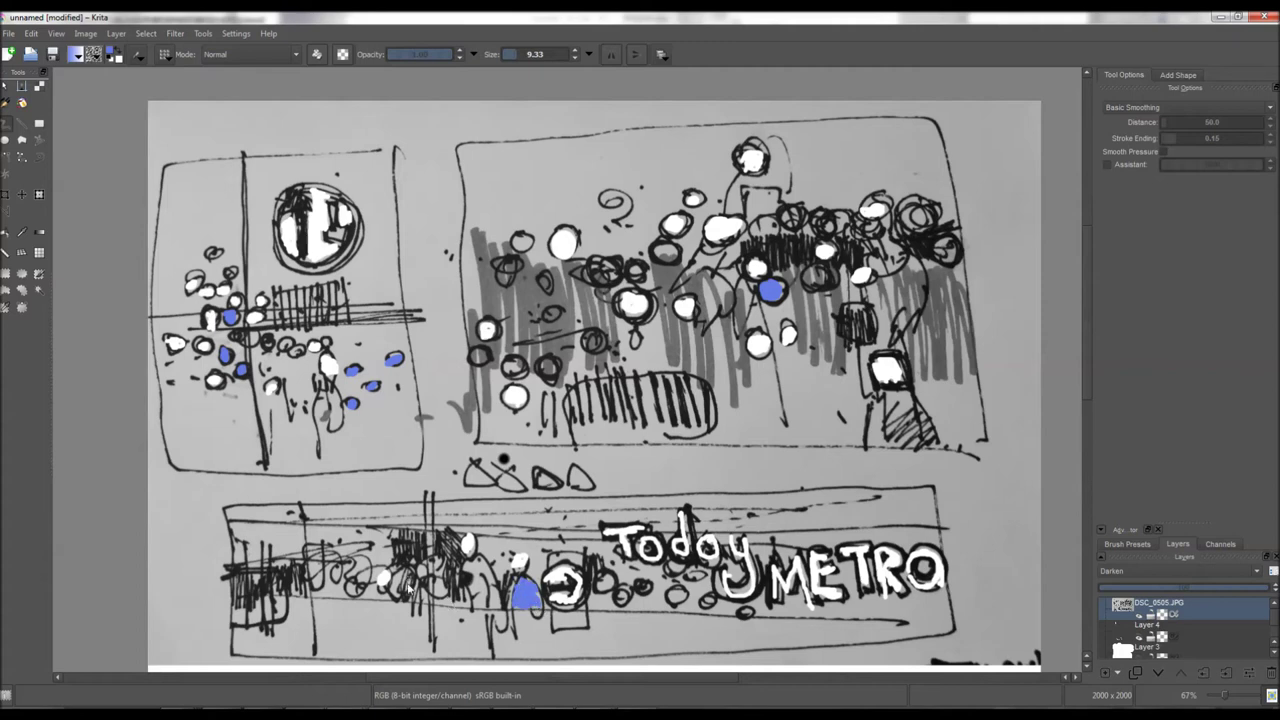
drag(429, 588, 433, 591)
click(749, 615)
- On Layer 3, paint blue over the hatched area below the white box
click(1154, 650)
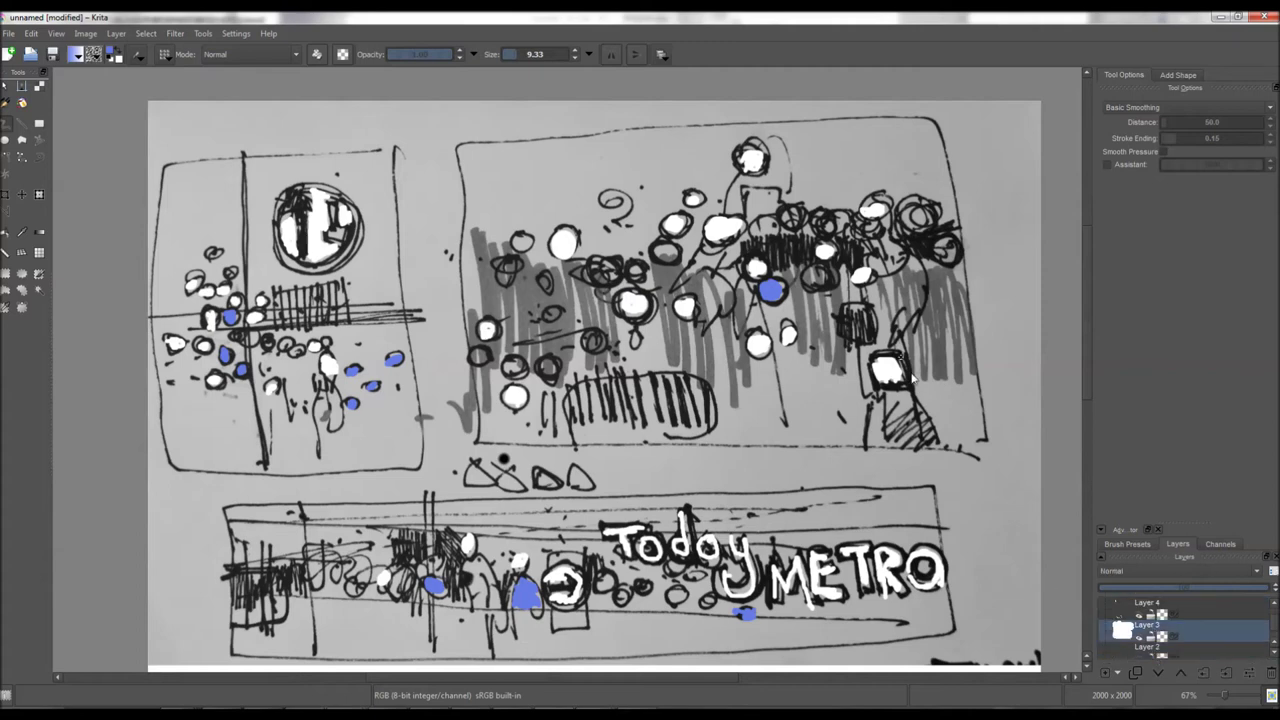
mouse_move(920, 413)
mouse_down()
mouse_move(912, 428)
mouse_move(895, 412)
mouse_move(886, 432)
mouse_move(878, 418)
mouse_move(897, 402)
mouse_up()
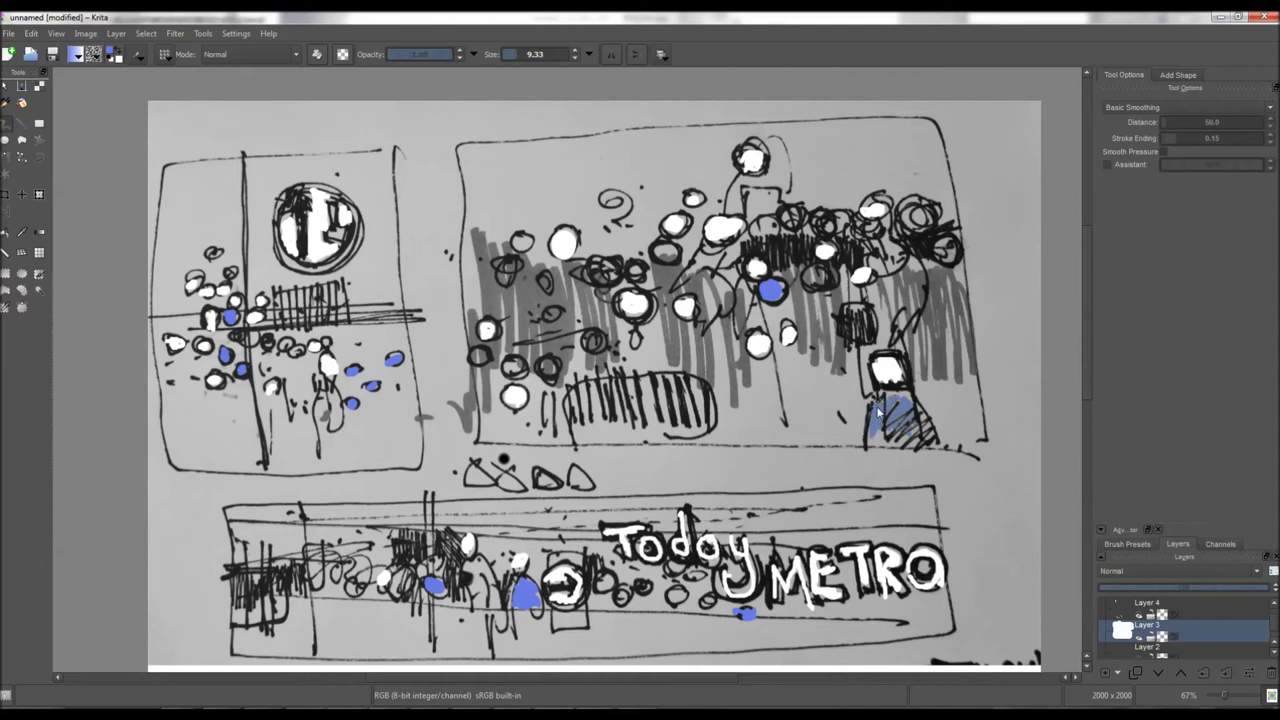
mouse_move(913, 422)
mouse_down()
mouse_move(928, 438)
mouse_move(915, 414)
mouse_move(915, 440)
mouse_move(903, 438)
mouse_up()
- Return to Layer 3 after checking other layers, and paint a blue patch over the crowd circles
click(1193, 612)
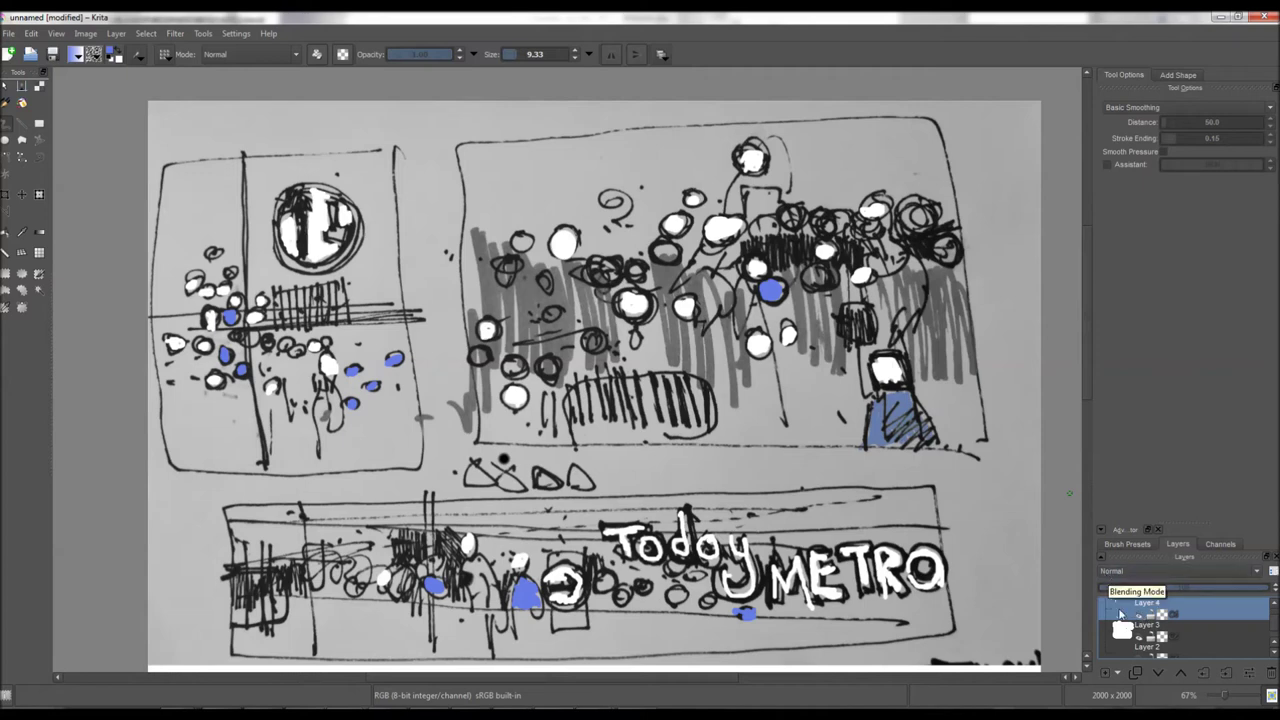
scroll(1185, 625, up, 1)
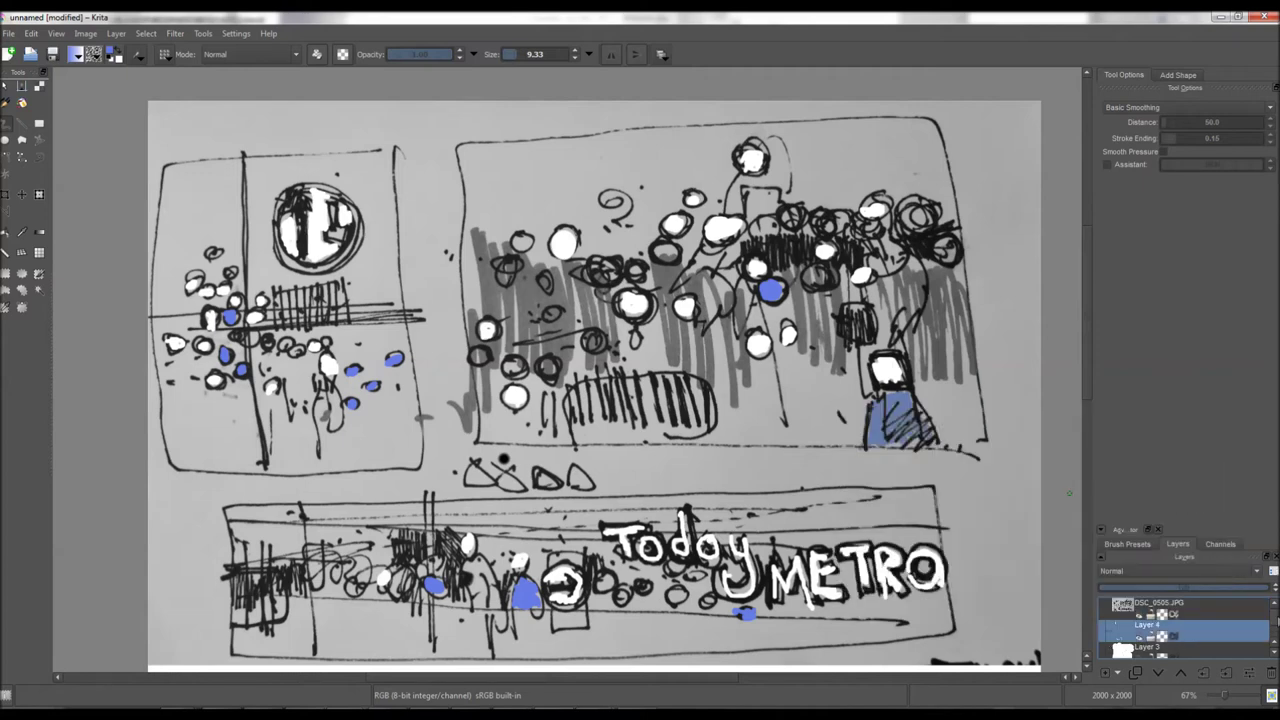
click(1160, 605)
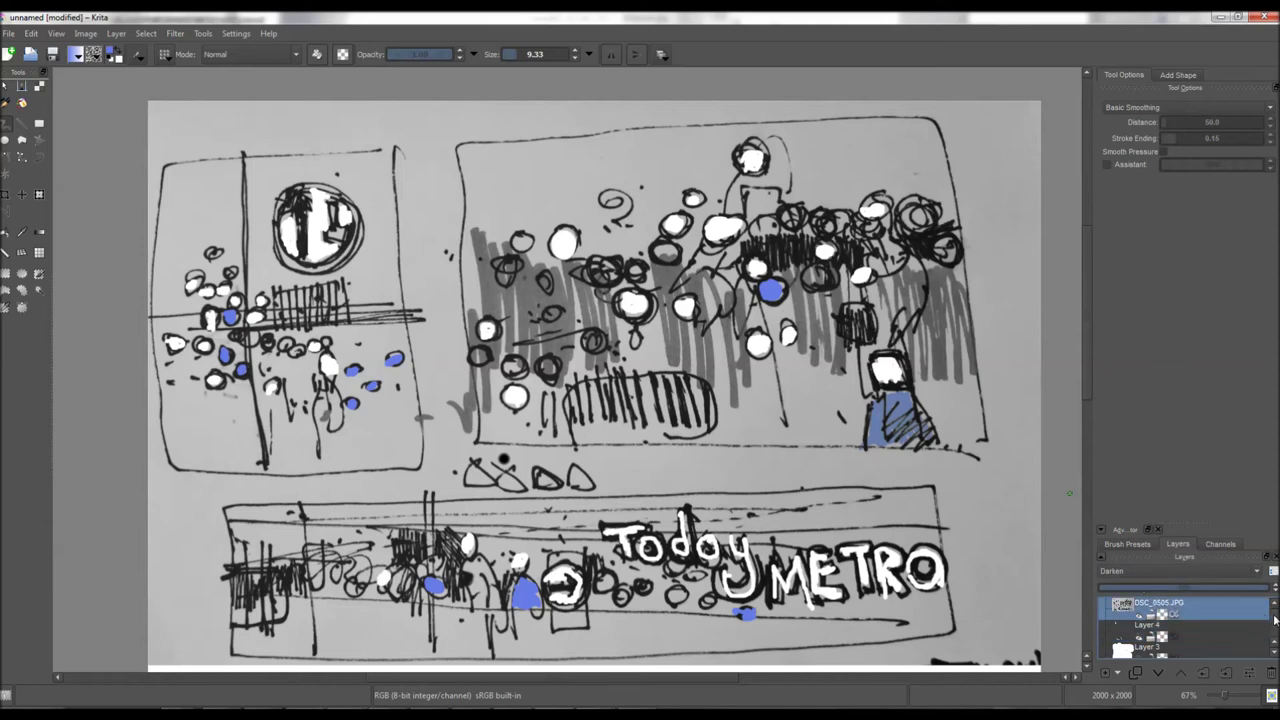
scroll(1275, 620, down, 1)
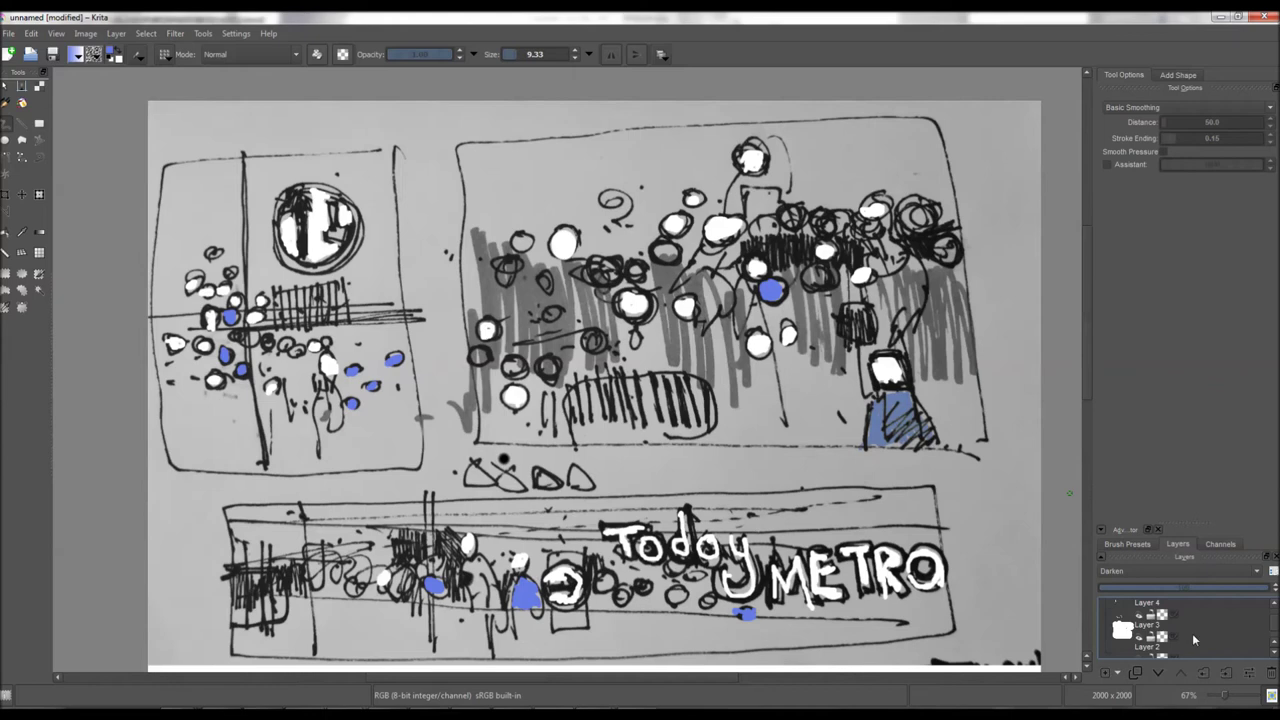
click(1193, 636)
alt+click(1137, 642)
alt+click(1137, 641)
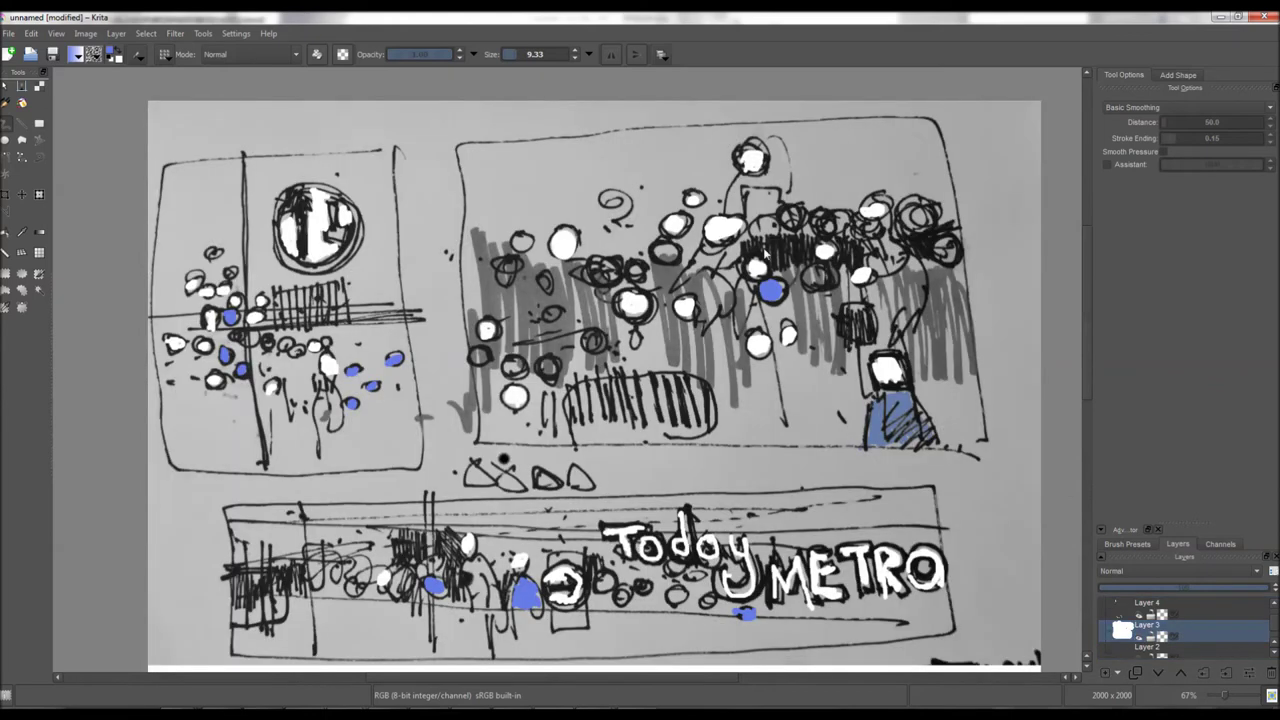
mouse_move(878, 243)
mouse_down()
mouse_move(897, 246)
mouse_move(875, 280)
mouse_move(888, 252)
mouse_move(876, 245)
mouse_move(857, 275)
mouse_up()
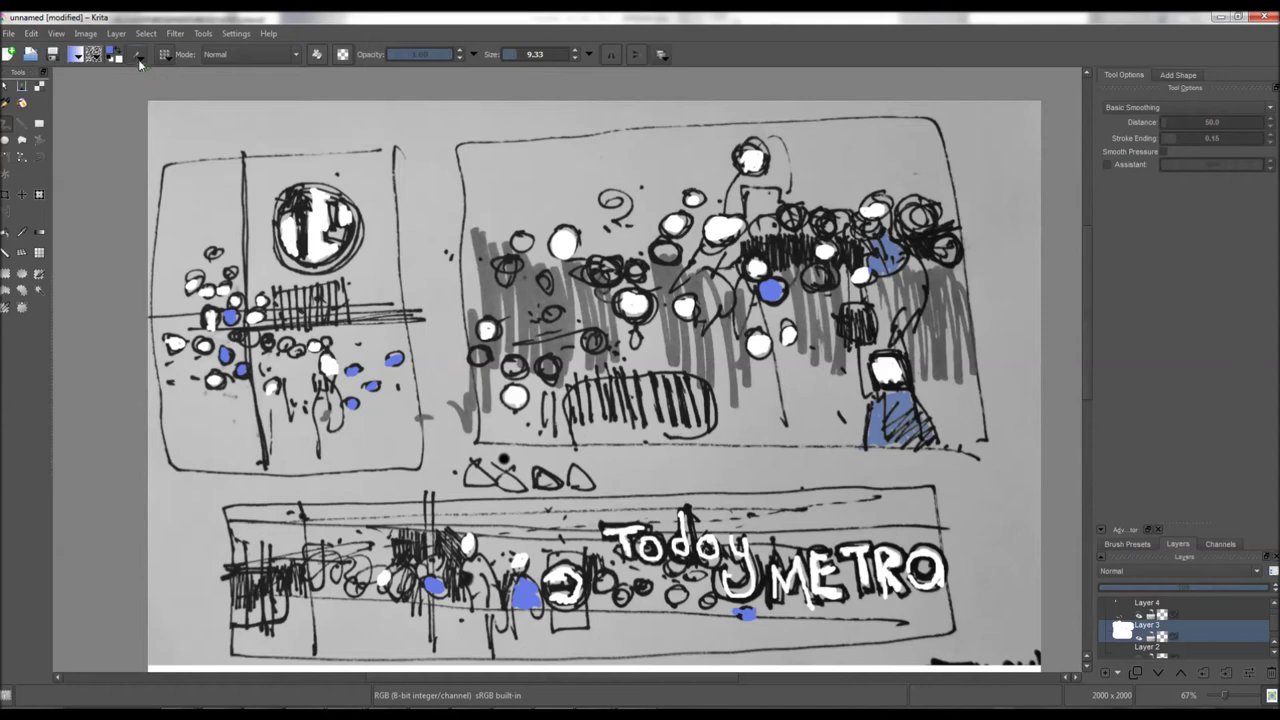
- Change the paint colour to warm yellow #E8BB07 and dab it among the crowd's heads
click(76, 54)
click(464, 227)
click(484, 252)
click(640, 272)
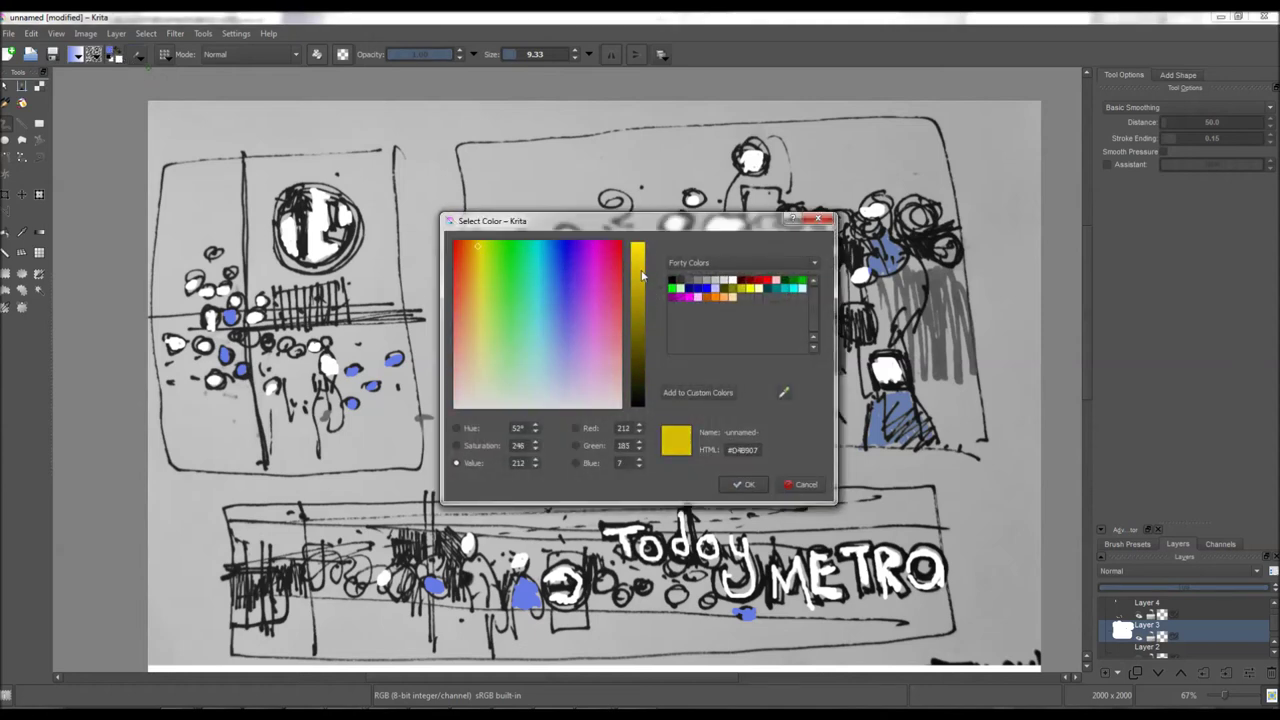
click(475, 246)
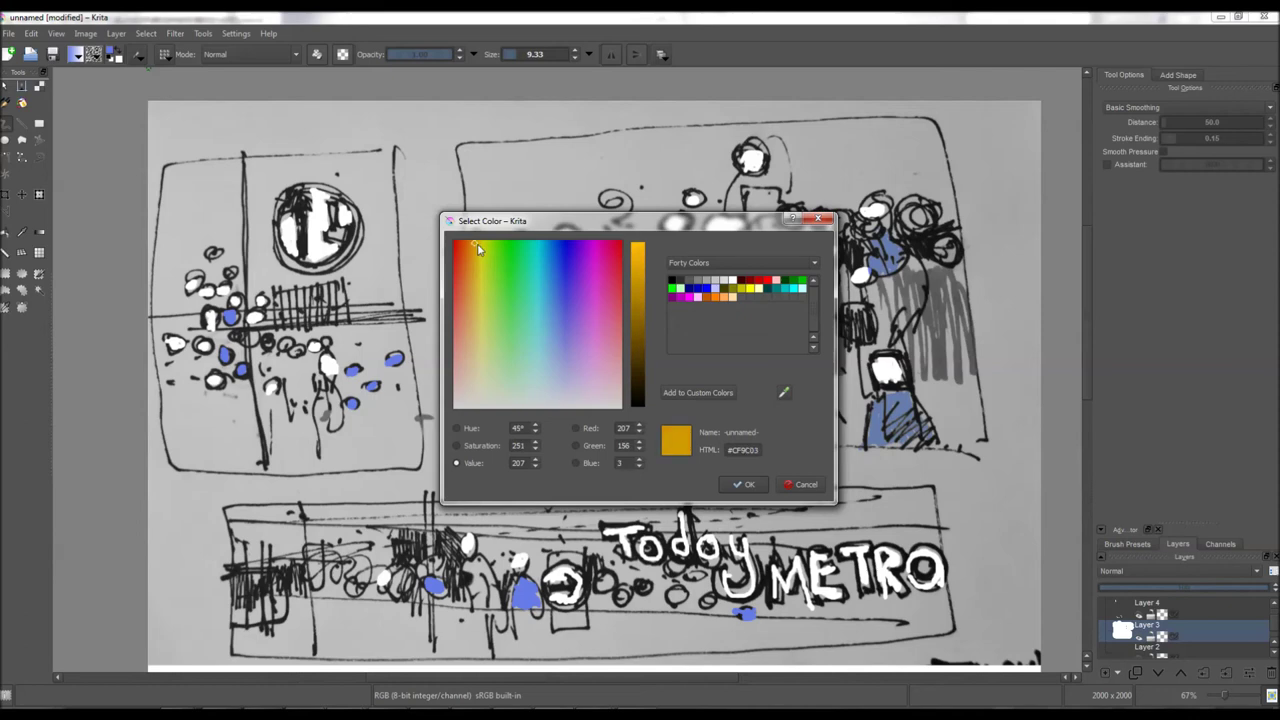
click(641, 261)
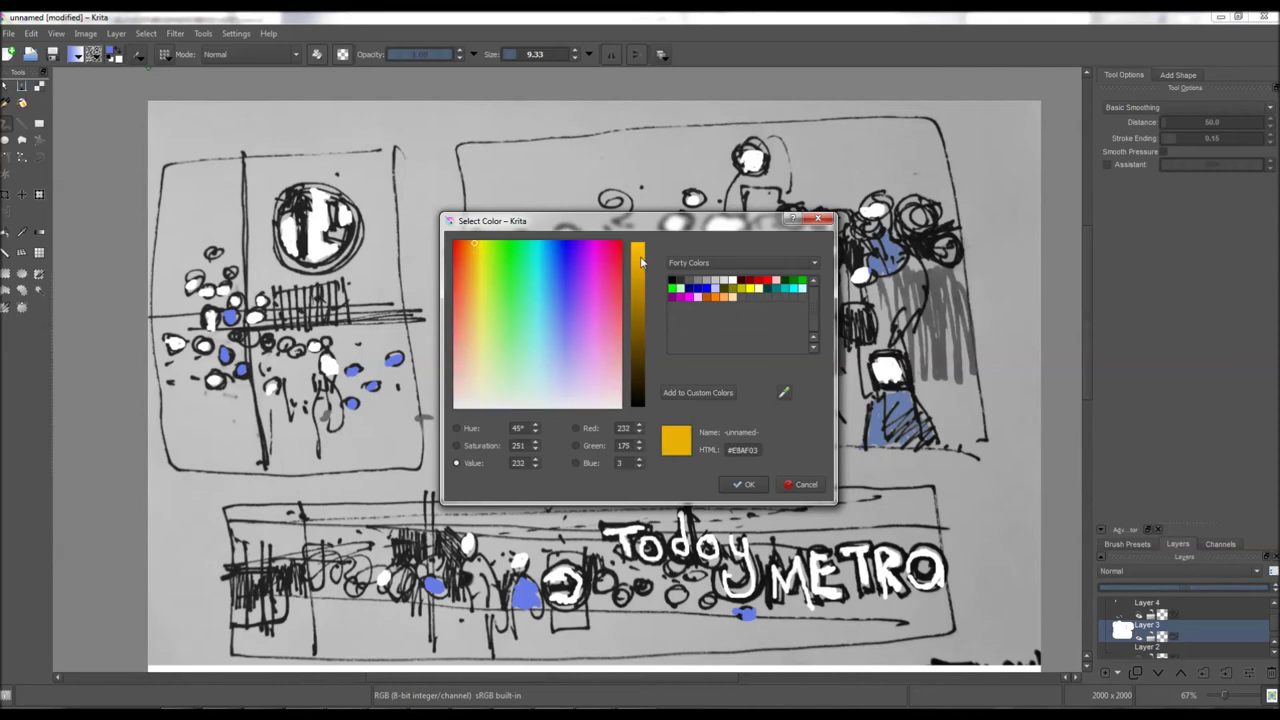
click(477, 254)
click(477, 247)
click(745, 485)
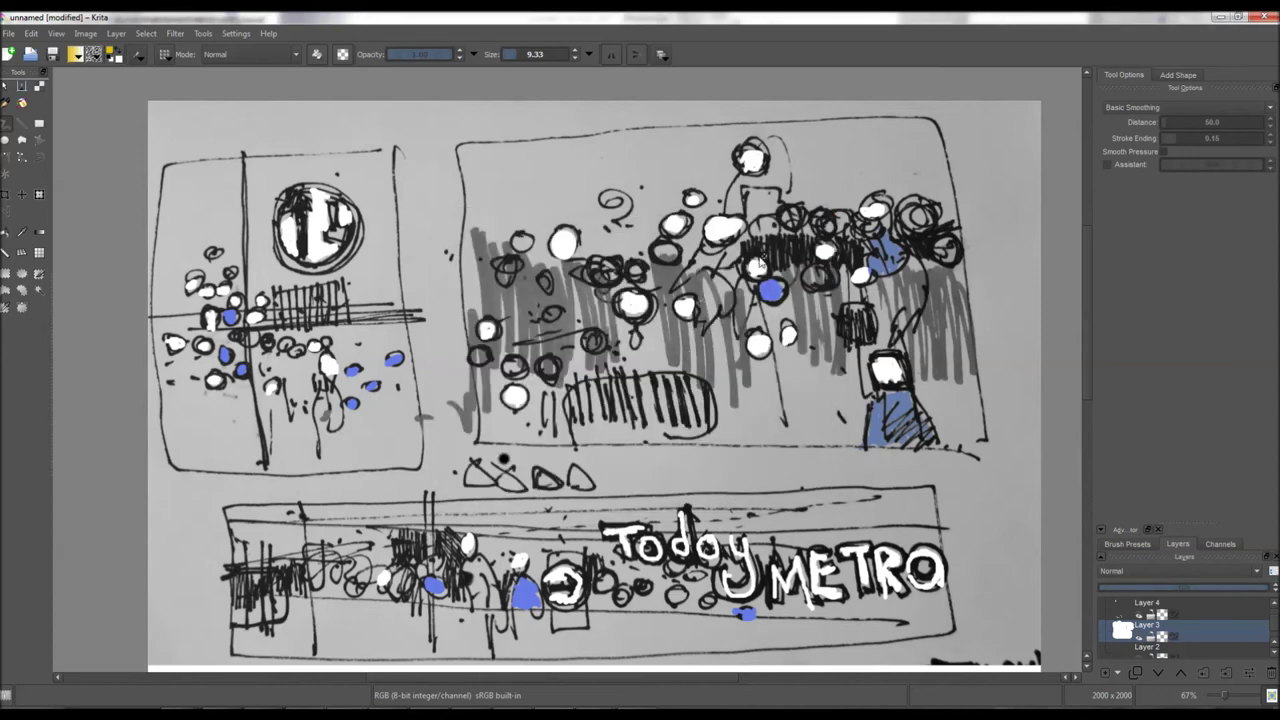
drag(762, 232, 768, 228)
- Fine-tune the yellow to #E8BB05 and make Layer 4 the active layer
click(76, 53)
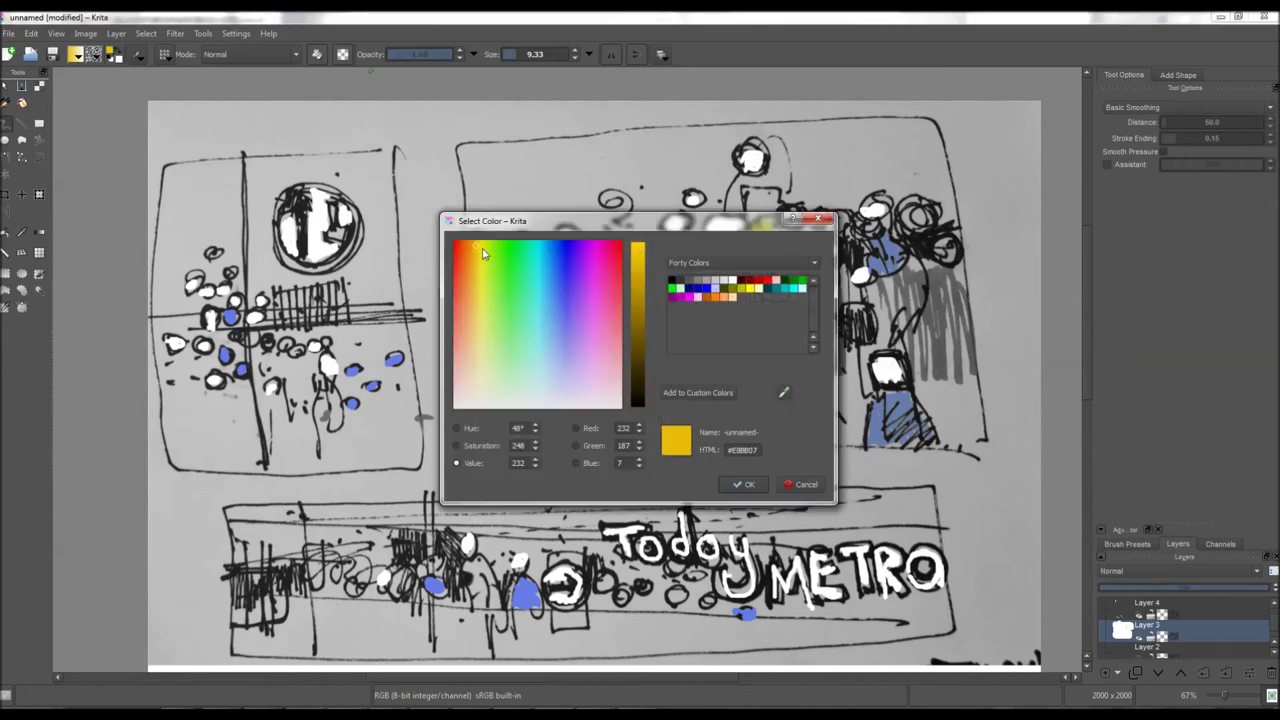
drag(476, 250, 479, 251)
click(745, 484)
click(1188, 605)
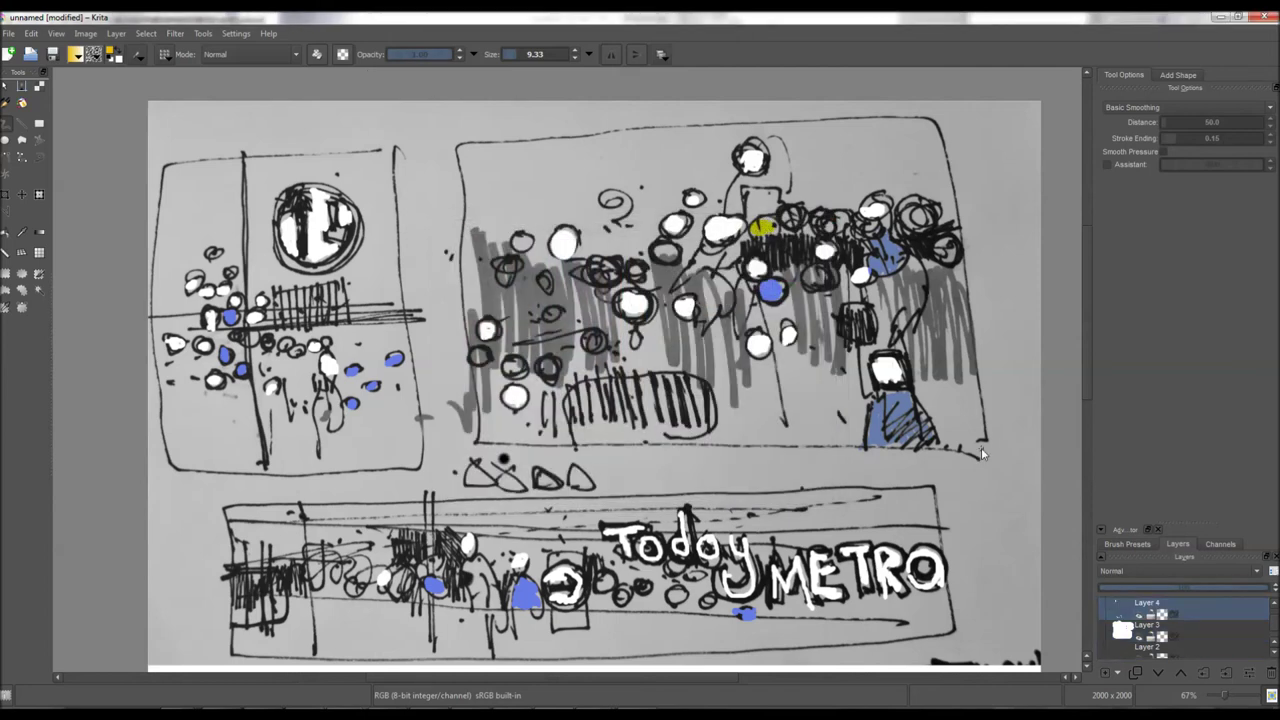
- On the DSC_0505.JPG layer, dab yellow on heads in the crowd, left panel and banner
click(1150, 598)
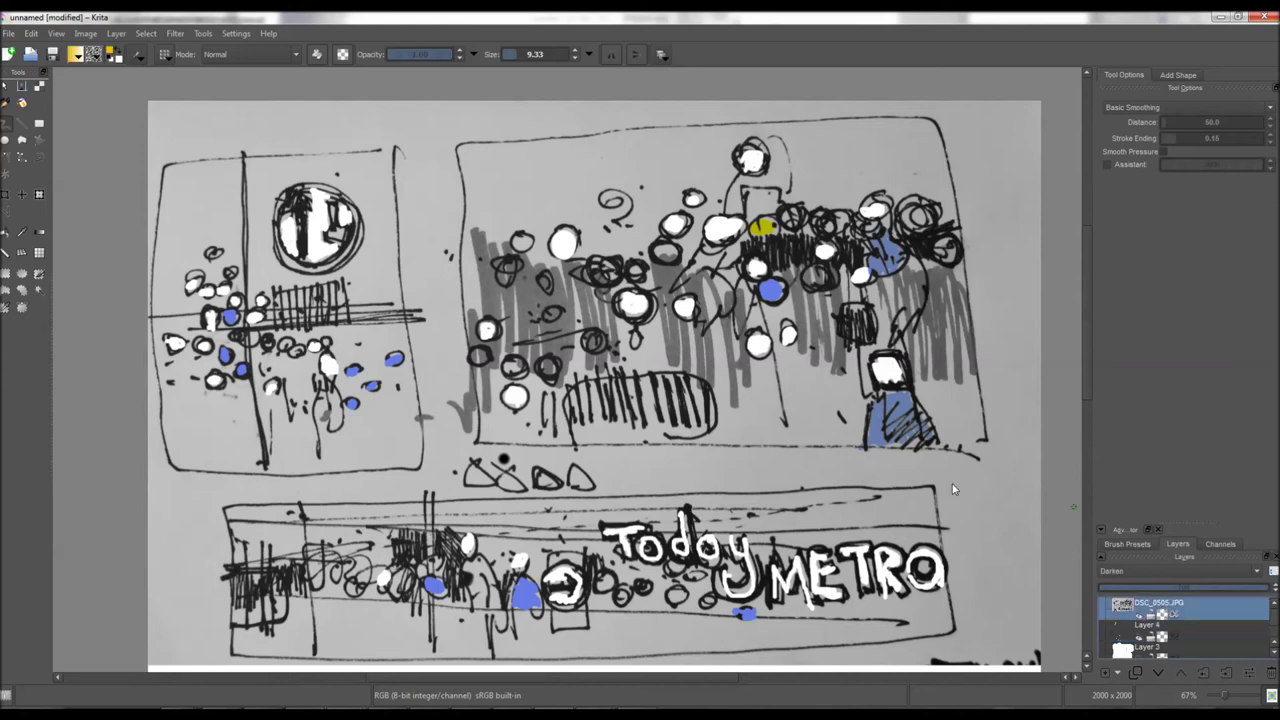
mouse_move(766, 226)
mouse_down()
mouse_move(750, 242)
mouse_move(768, 224)
mouse_move(760, 232)
mouse_up()
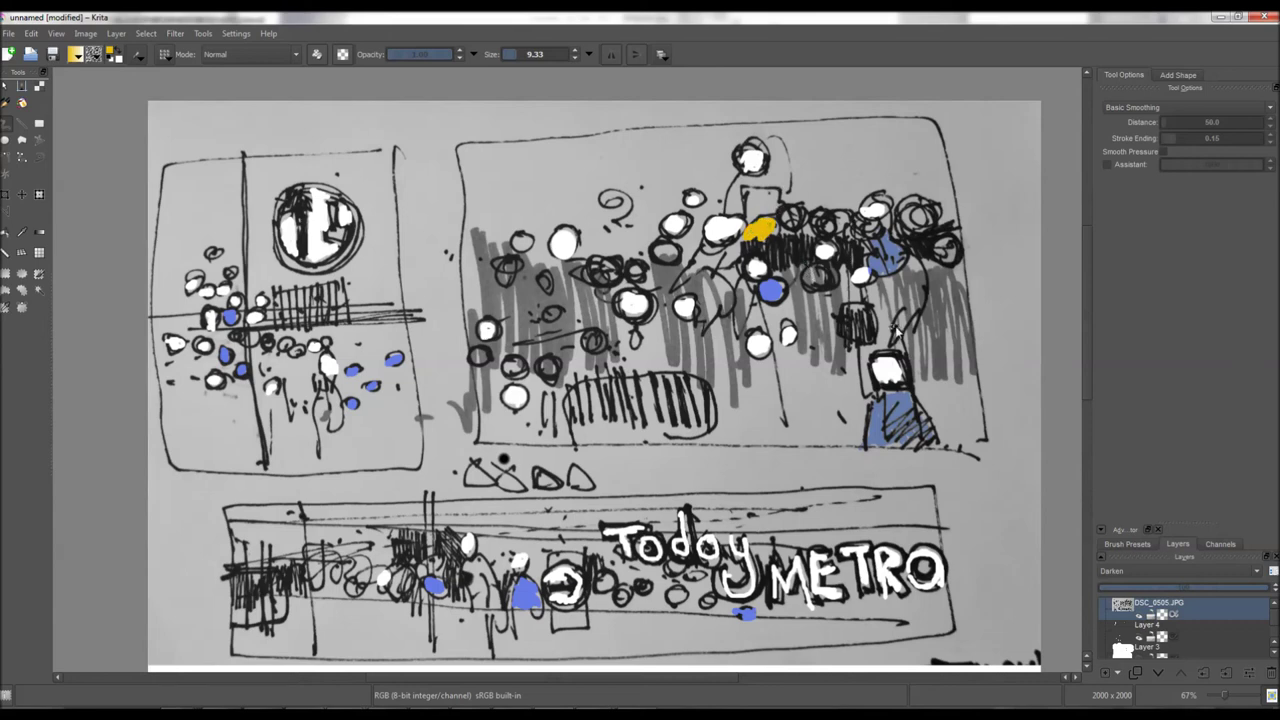
drag(897, 332, 900, 326)
drag(704, 598, 678, 598)
drag(228, 271, 232, 274)
click(211, 252)
click(318, 571)
mouse_move(312, 560)
mouse_down()
mouse_move(315, 580)
mouse_move(318, 563)
mouse_move(338, 572)
mouse_up()
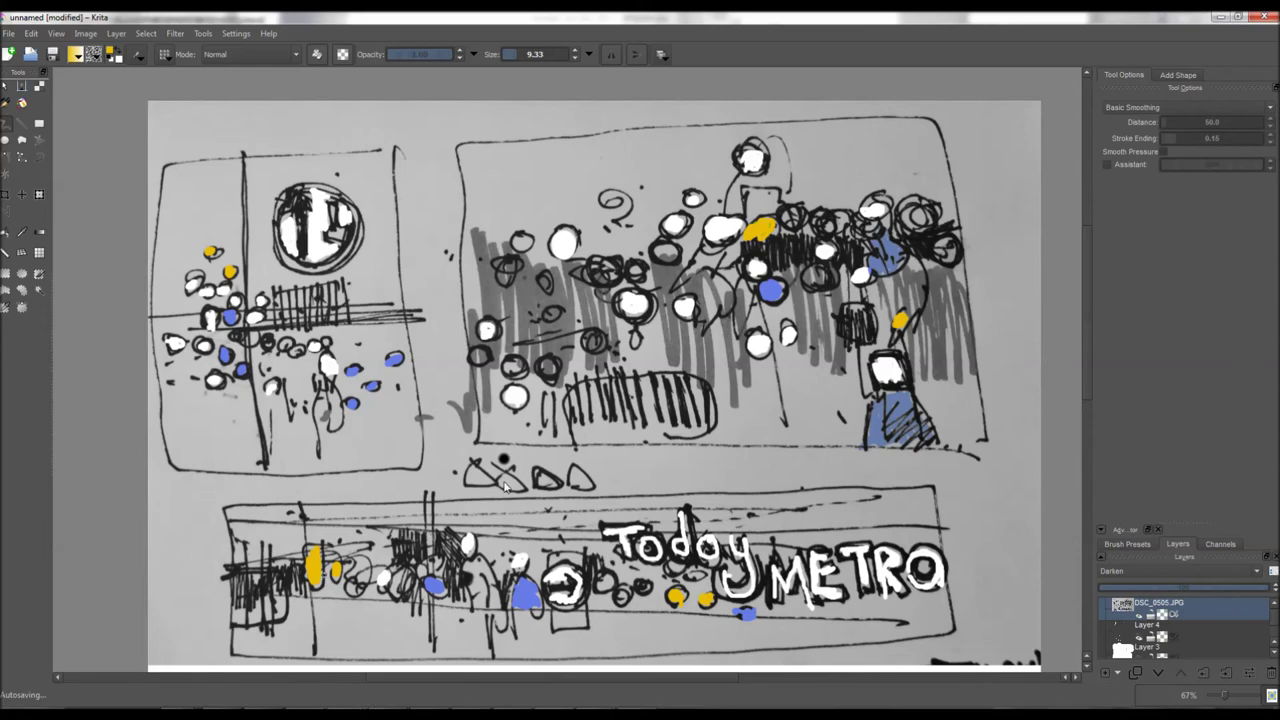
scroll(521, 491, down, 5)
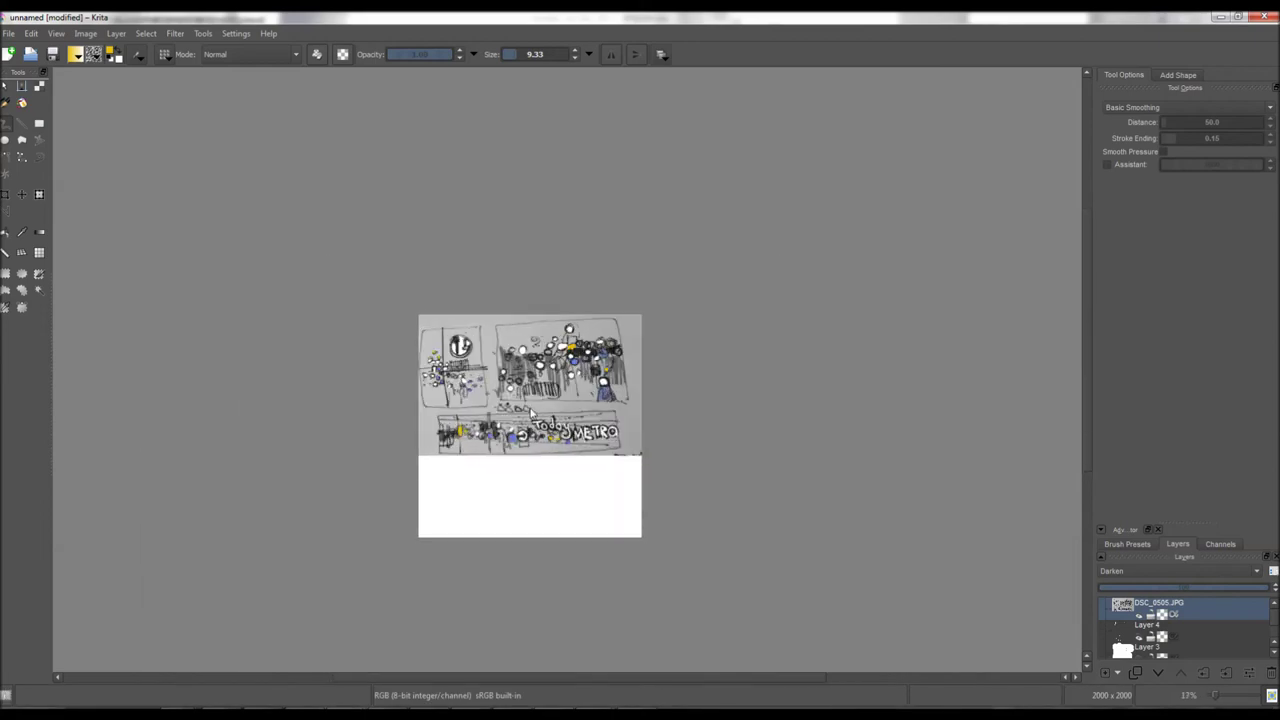
- Brush yellow across the row of small triangles between the top panels and the banner
scroll(531, 418, up, 5)
scroll(545, 257, down, 1)
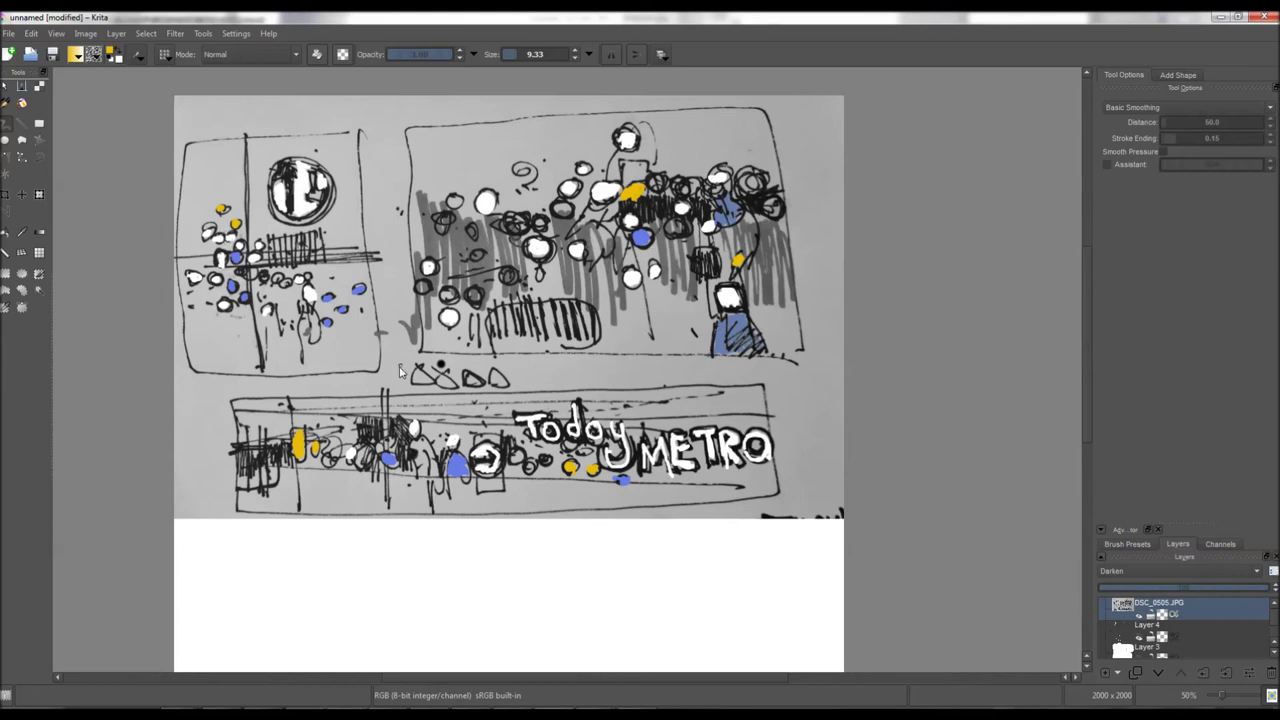
drag(416, 381, 503, 386)
click(10, 199)
- Crop around the drawing twice, tightening the frame to a final 1983 × 1219 px image
drag(175, 97, 845, 519)
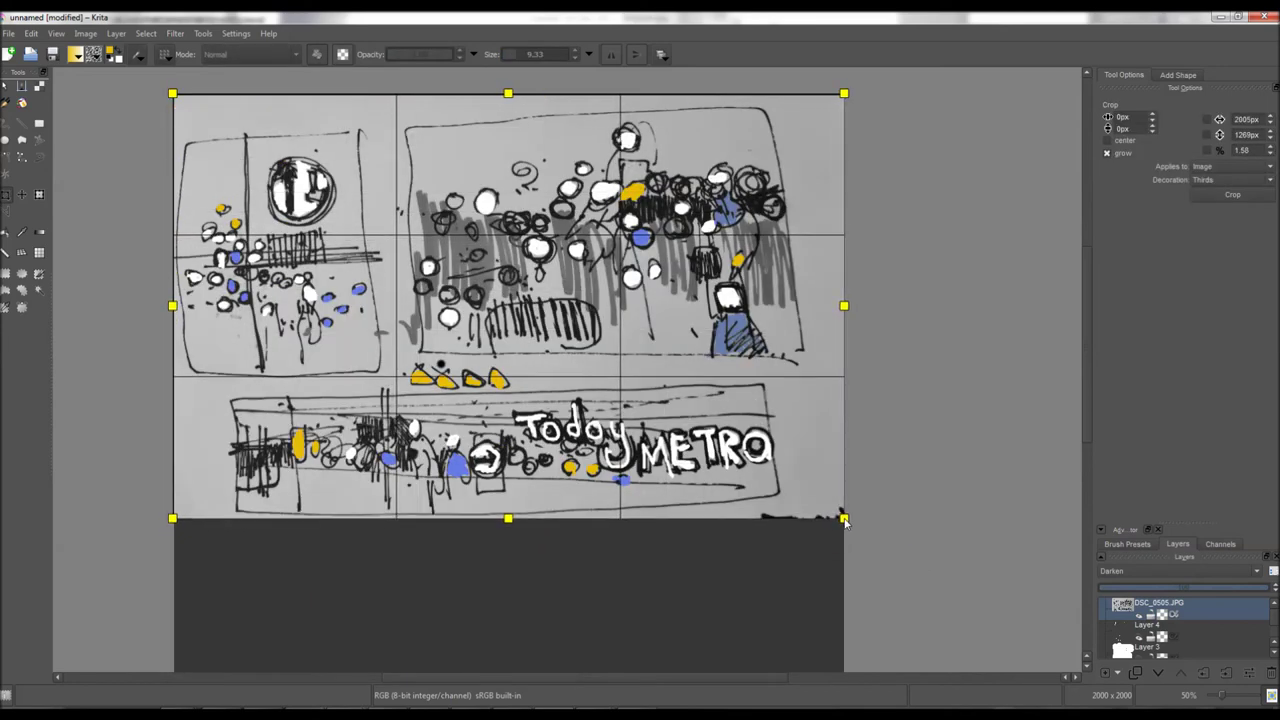
key(Return)
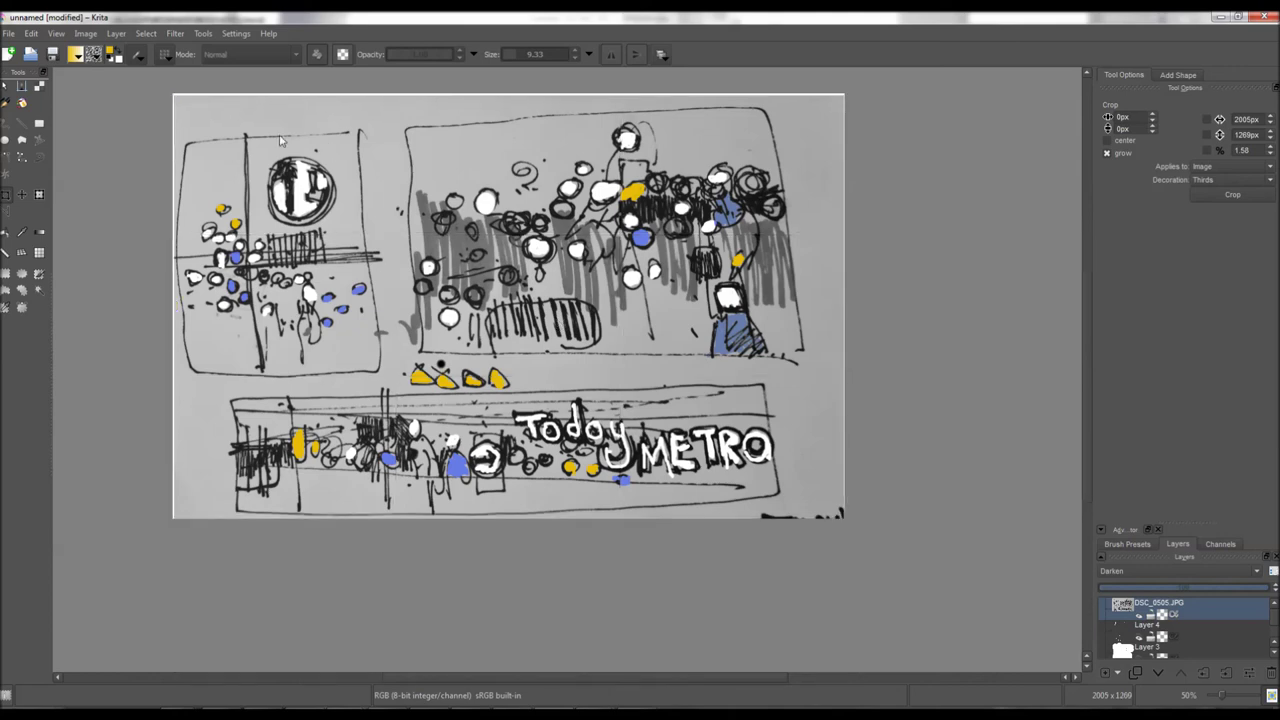
drag(175, 101, 840, 512)
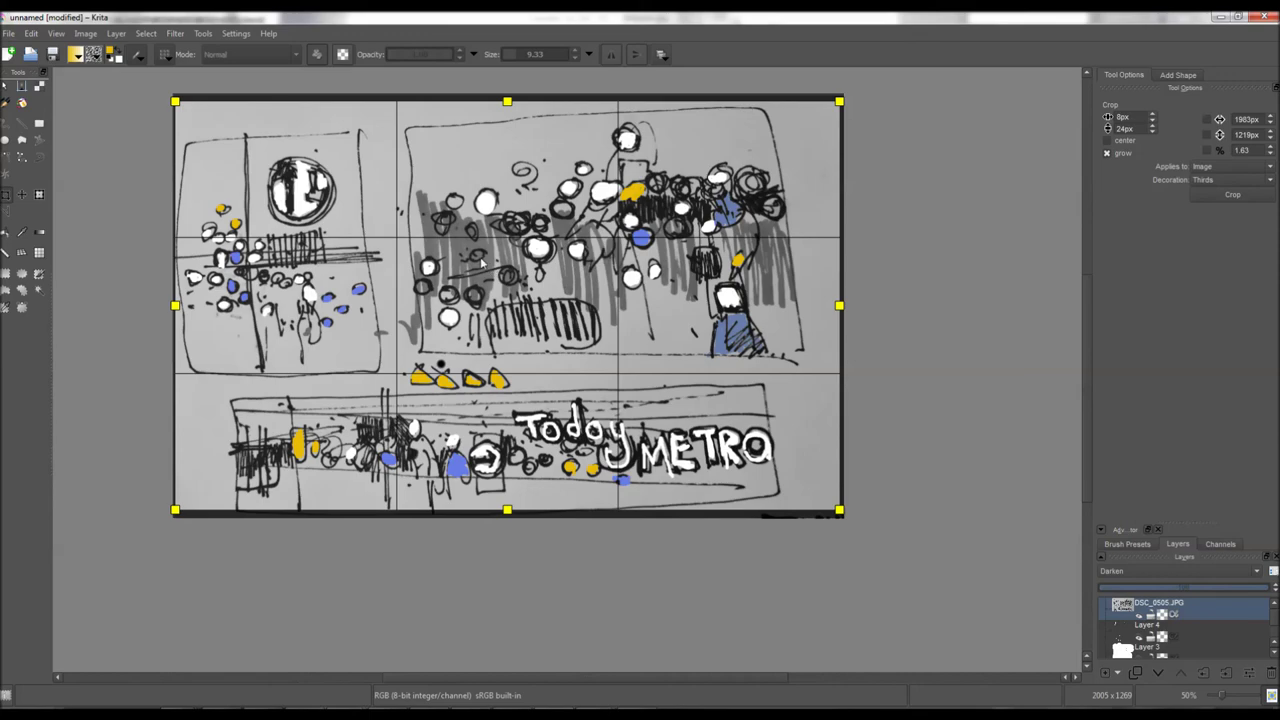
key(Return)
scroll(400, 240, up, 2)
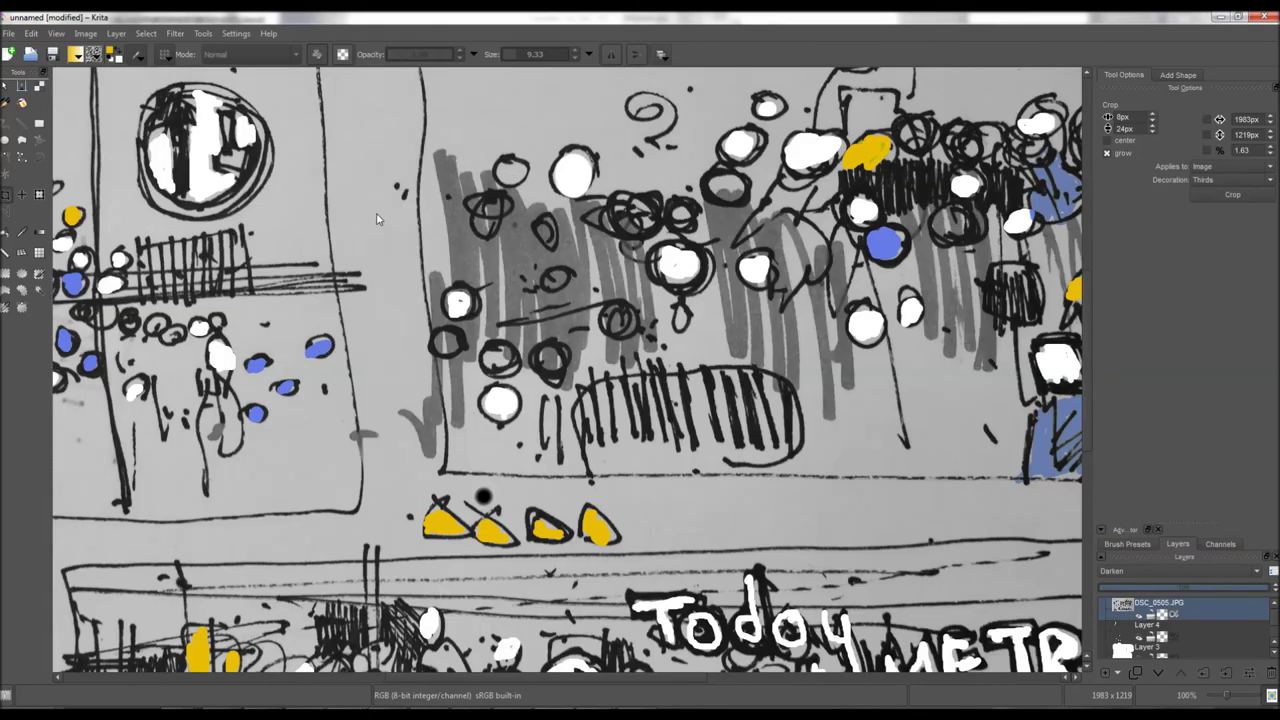
- Zoom in and out repeatedly to inspect the cropped storyboard sketch
scroll(323, 221, down, 1)
scroll(204, 150, down, 2)
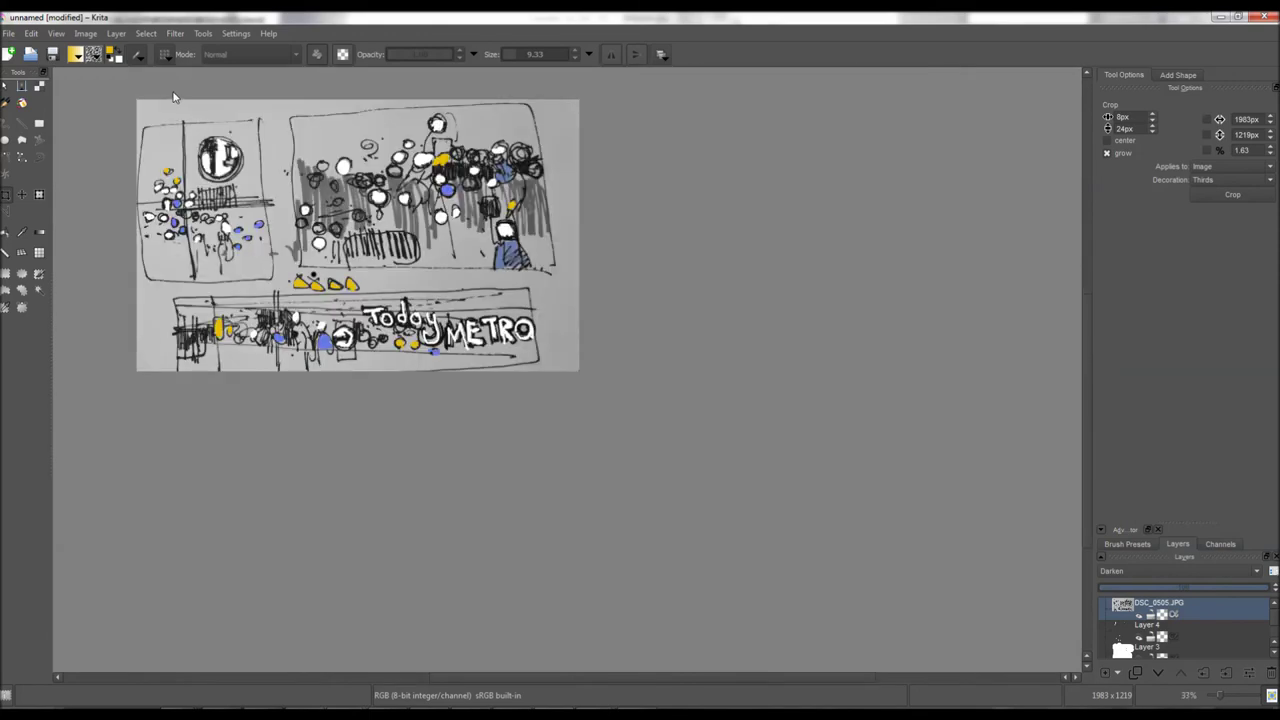
scroll(175, 99, up, 1)
scroll(170, 97, up, 1)
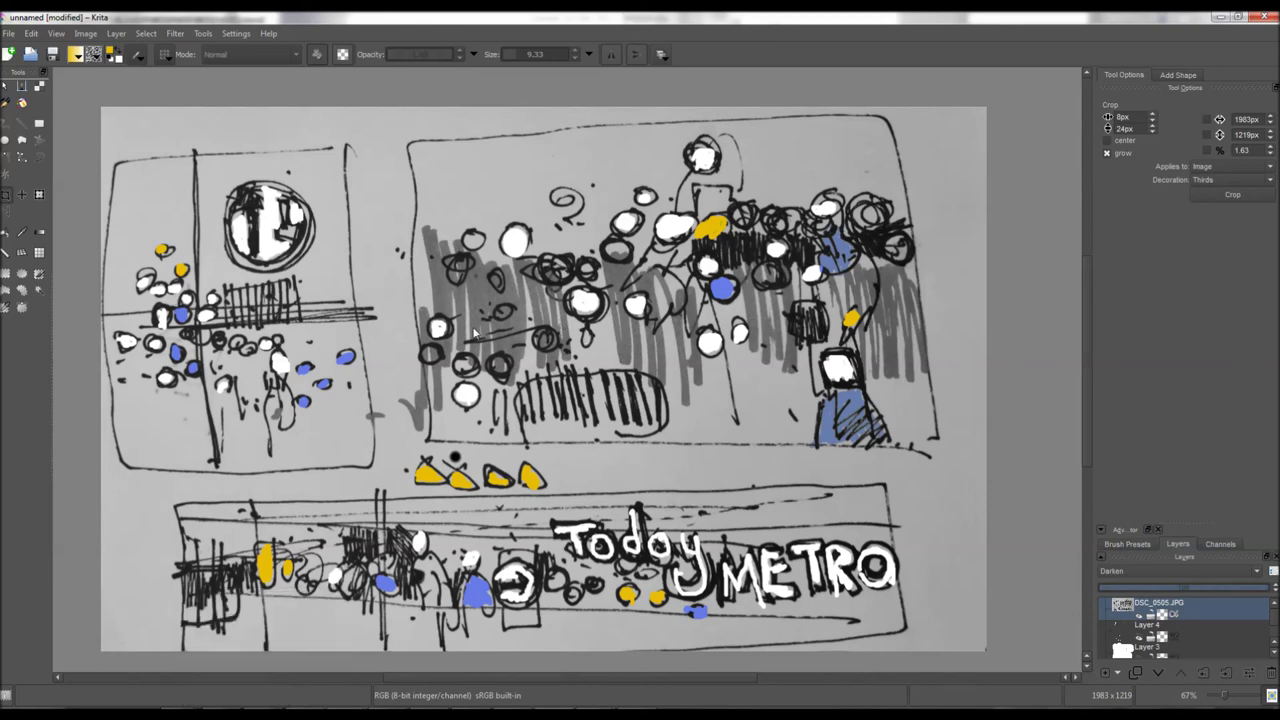
scroll(565, 298, down, 1)
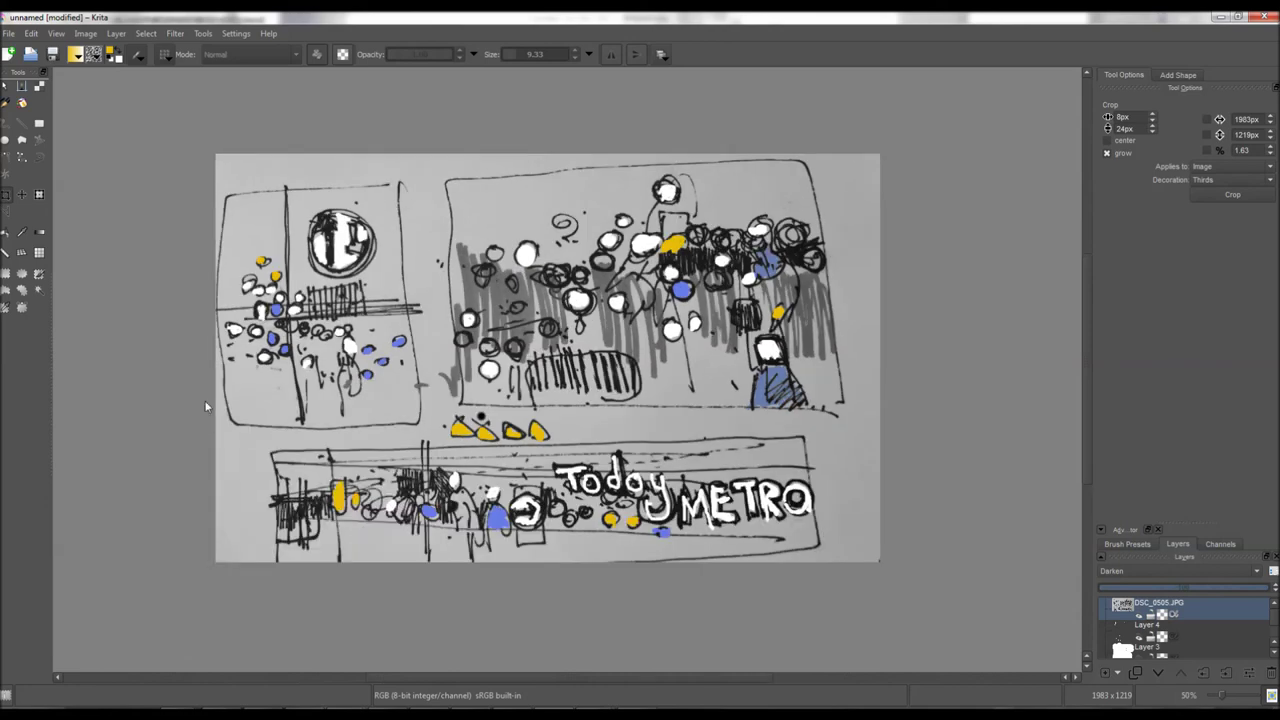
scroll(583, 295, up, 1)
scroll(578, 304, down, 1)
scroll(878, 206, up, 1)
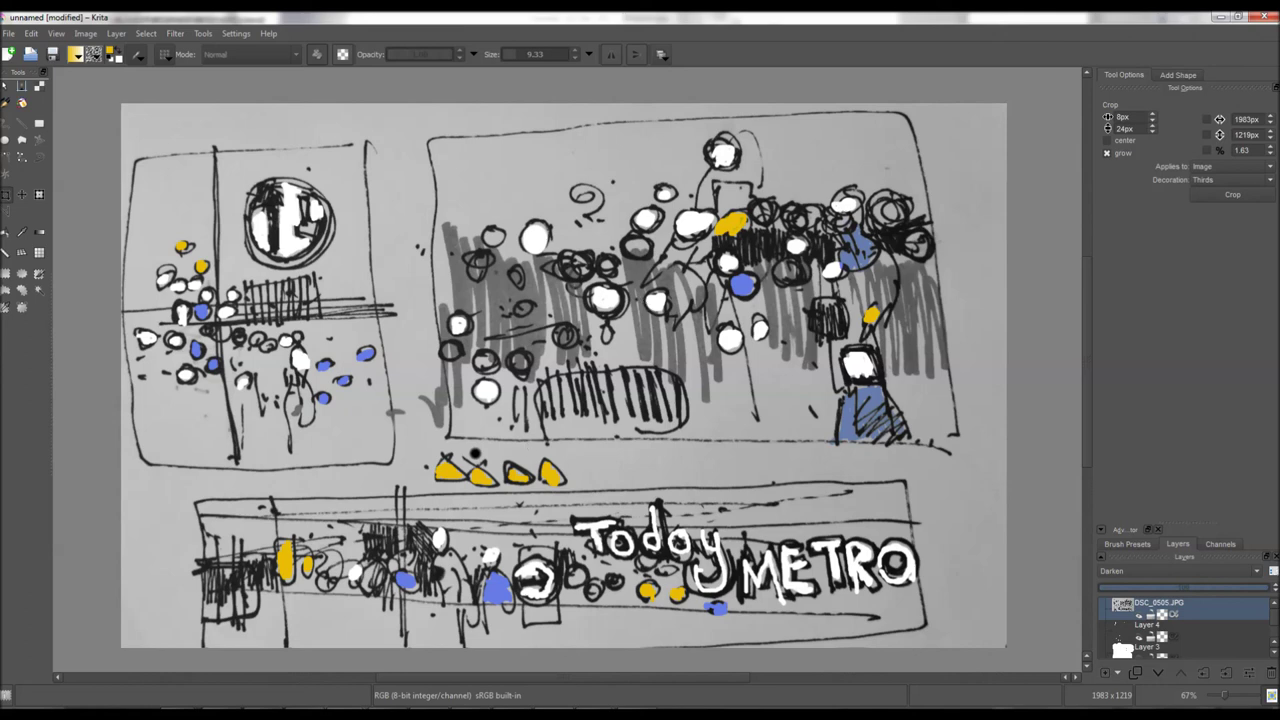
- Bring the CamStudio recorder forward, then switch to the Audacity window with Alt+Tab
mouse_move(596, 716)
click(520, 650)
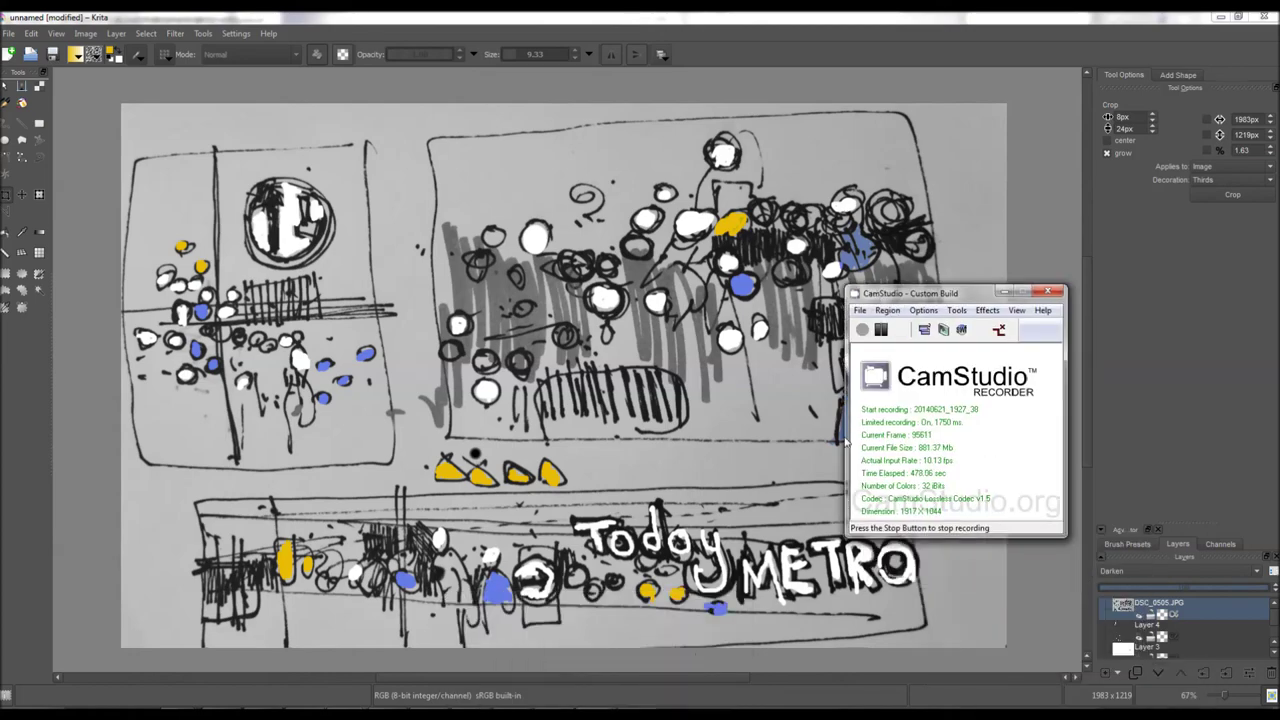
key(alt+Tab)
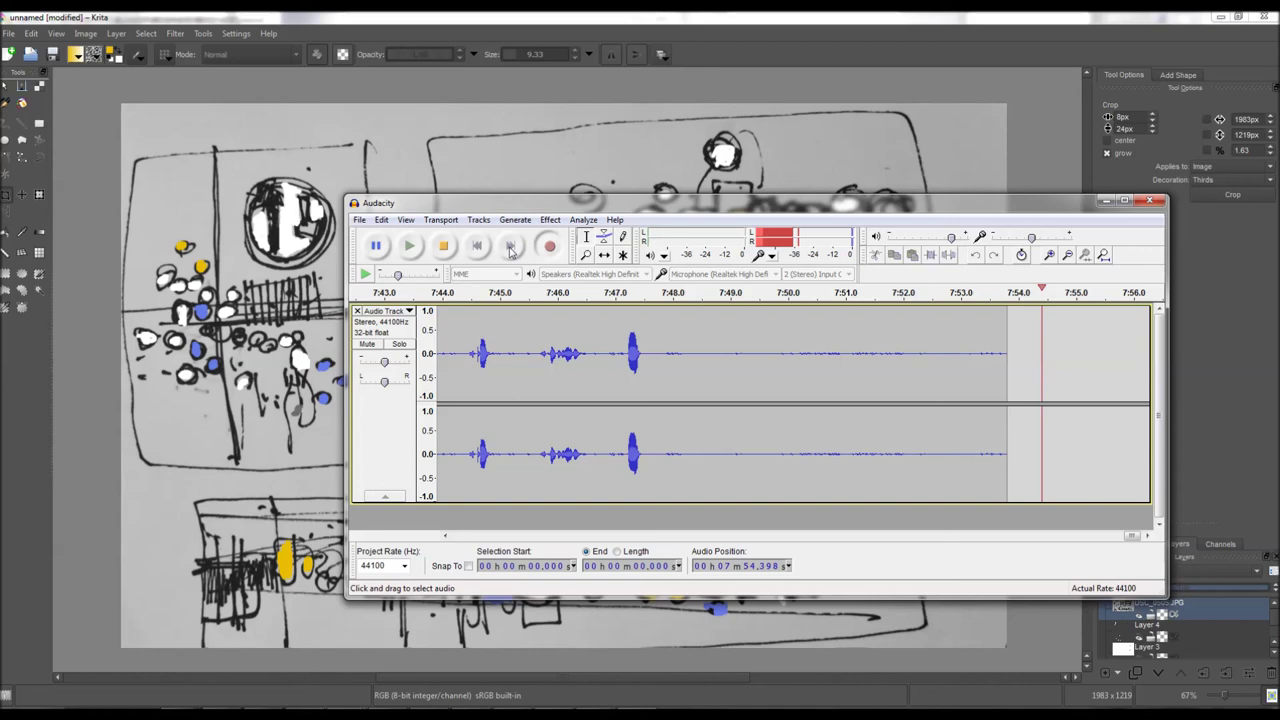